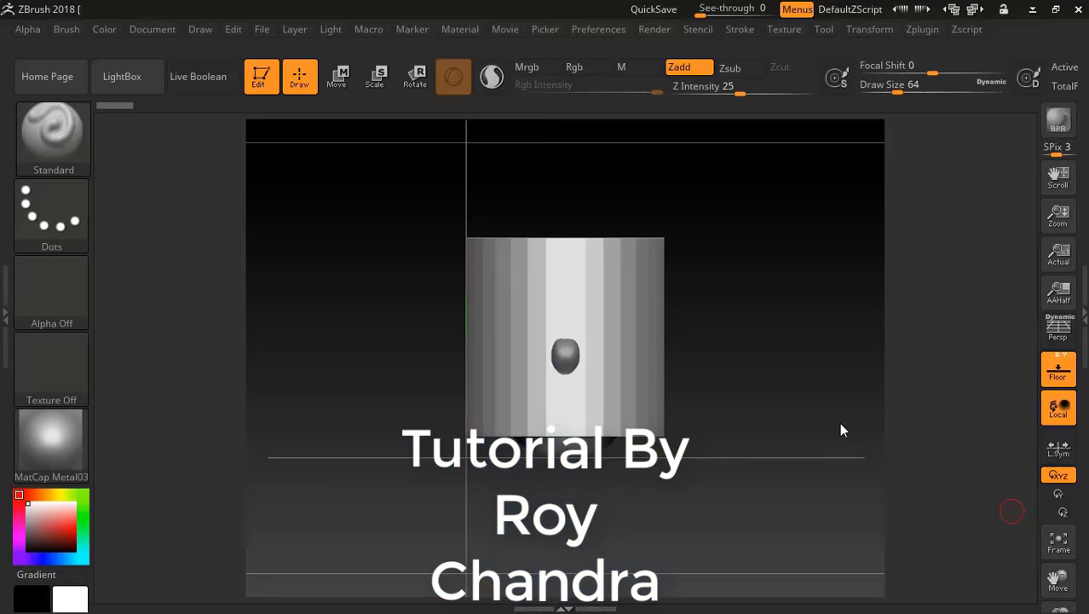
- Open the right-tray Tool palette and expand the Subtool list showing the head and cylinder
{"action": "left_click", "coordinate": [1081, 312]}
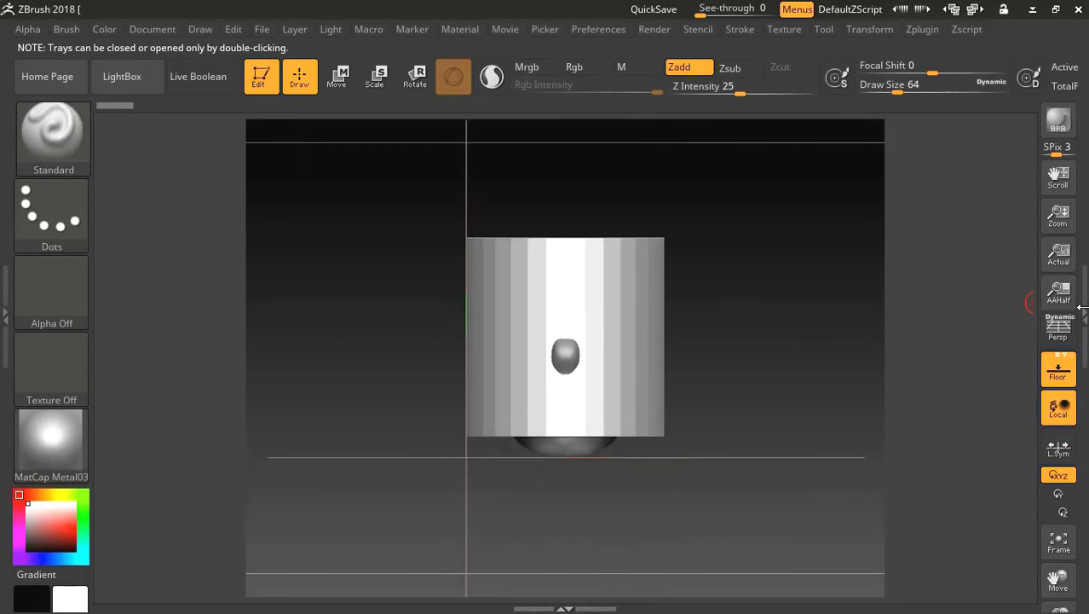
{"action": "double_click", "coordinate": [1081, 312]}
{"action": "scroll", "coordinate": [980, 383], "scroll_direction": "down", "scroll_amount": 5}
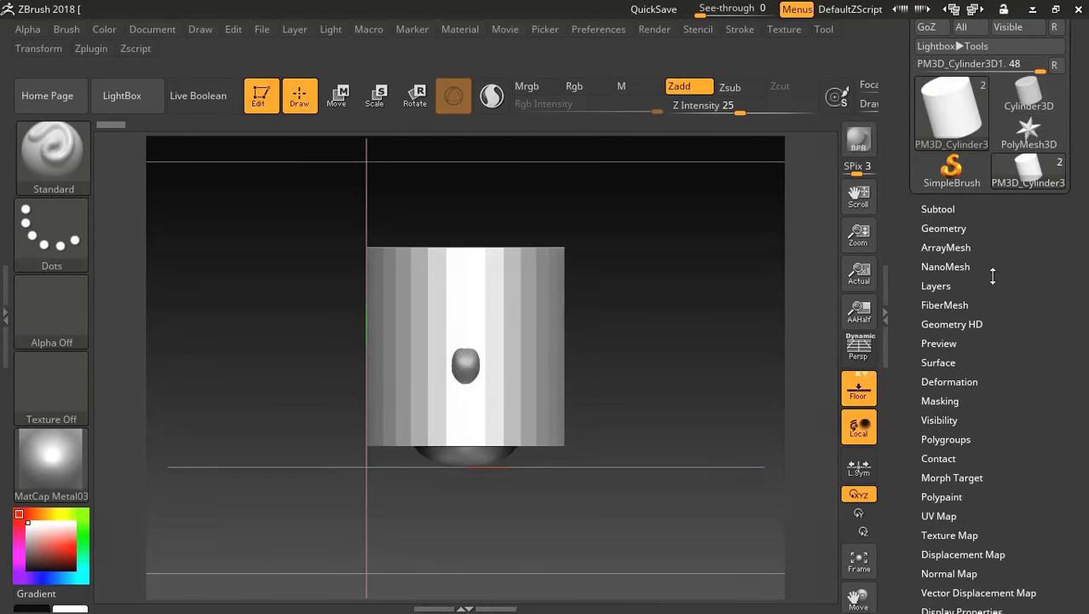
{"action": "left_click", "coordinate": [947, 209]}
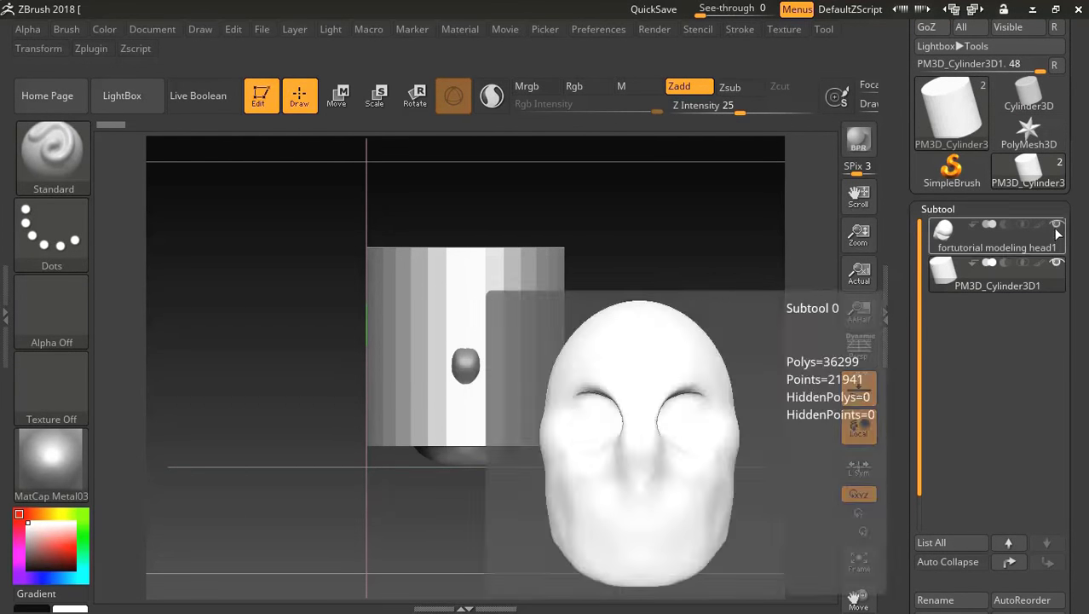
{"action": "scroll", "coordinate": [903, 375], "scroll_direction": "down", "scroll_amount": 5}
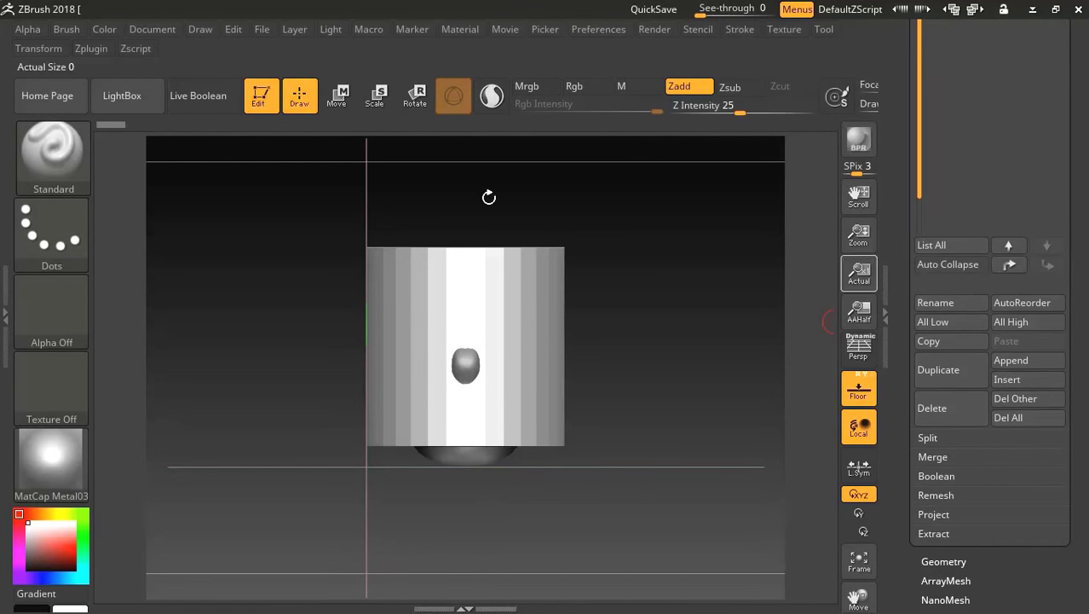
- Move the cylinder right off the head and rotate it 90 degrees
{"action": "left_click", "coordinate": [347, 106]}
{"action": "left_click_drag", "start_coordinate": [554, 345], "coordinate": [716, 359]}
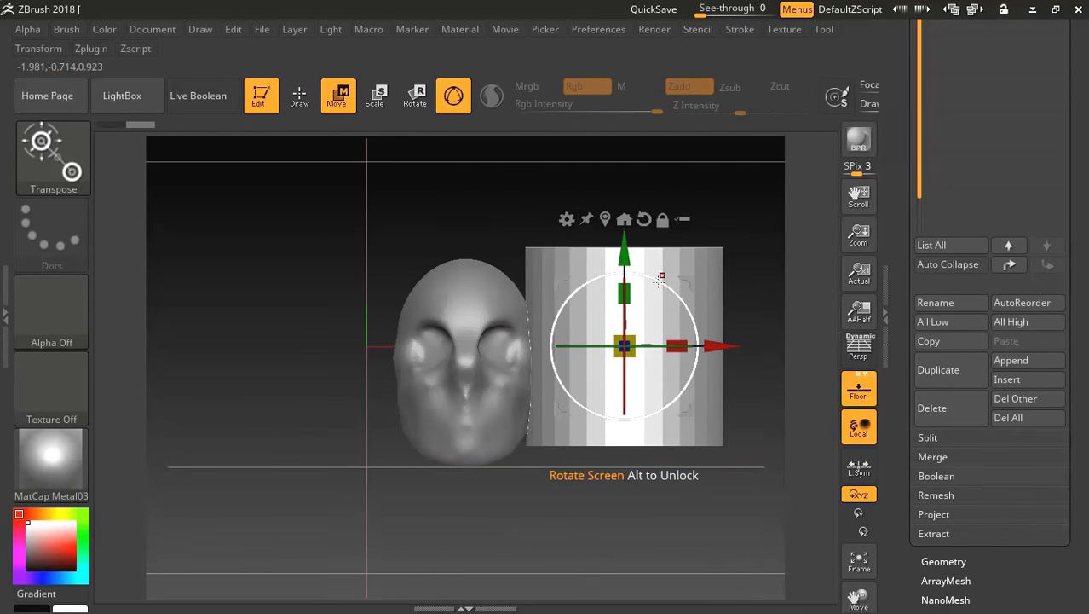
{"action": "left_click_drag", "start_coordinate": [627, 418], "coordinate": [695, 389]}
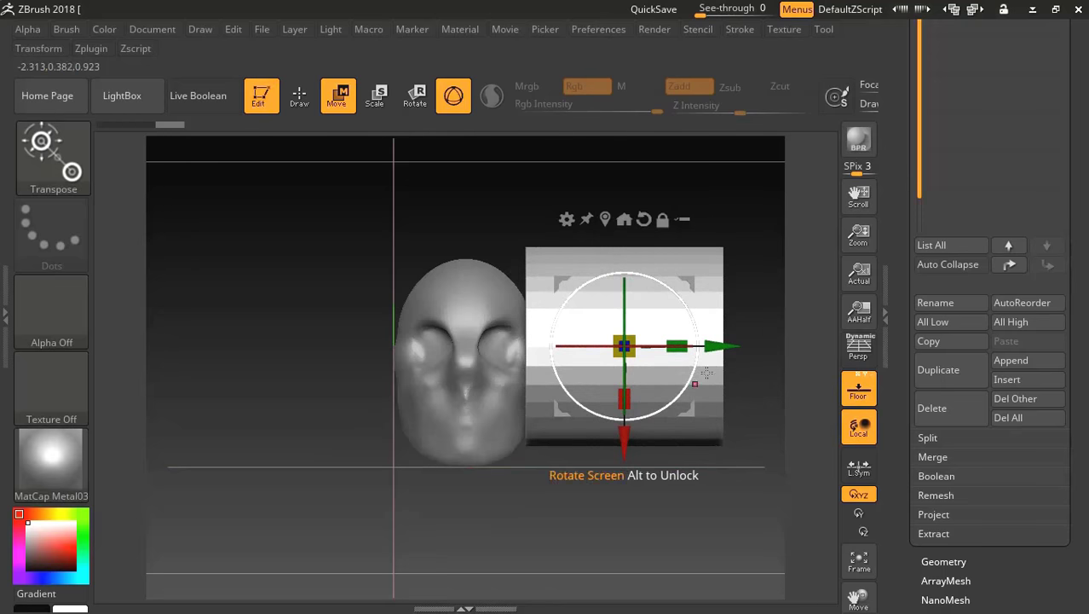
- Scale the cylinder narrow, then shrink it uniformly into a small disc
{"action": "left_click", "coordinate": [382, 101]}
{"action": "left_click_drag", "start_coordinate": [677, 345], "coordinate": [577, 340]}
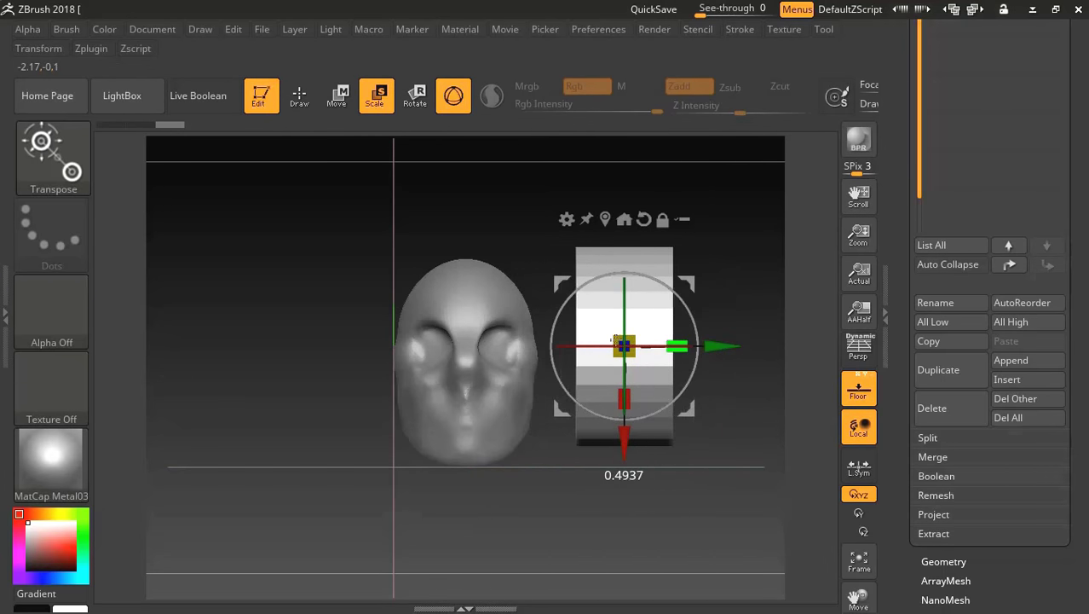
{"action": "left_click_drag", "start_coordinate": [493, 212], "coordinate": [612, 283]}
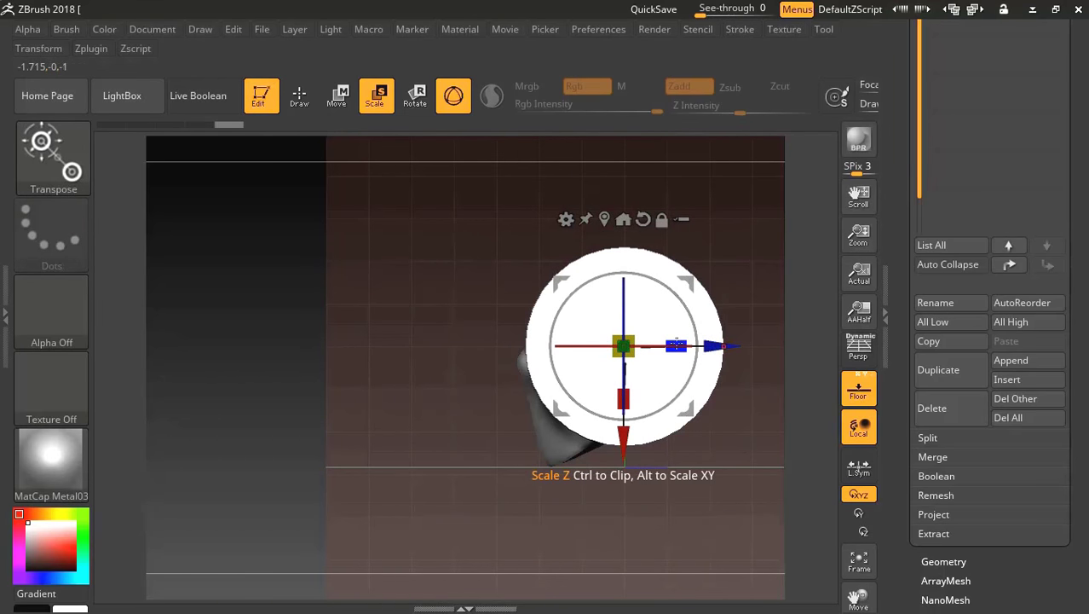
{"action": "left_click_drag", "start_coordinate": [623, 345], "coordinate": [627, 422]}
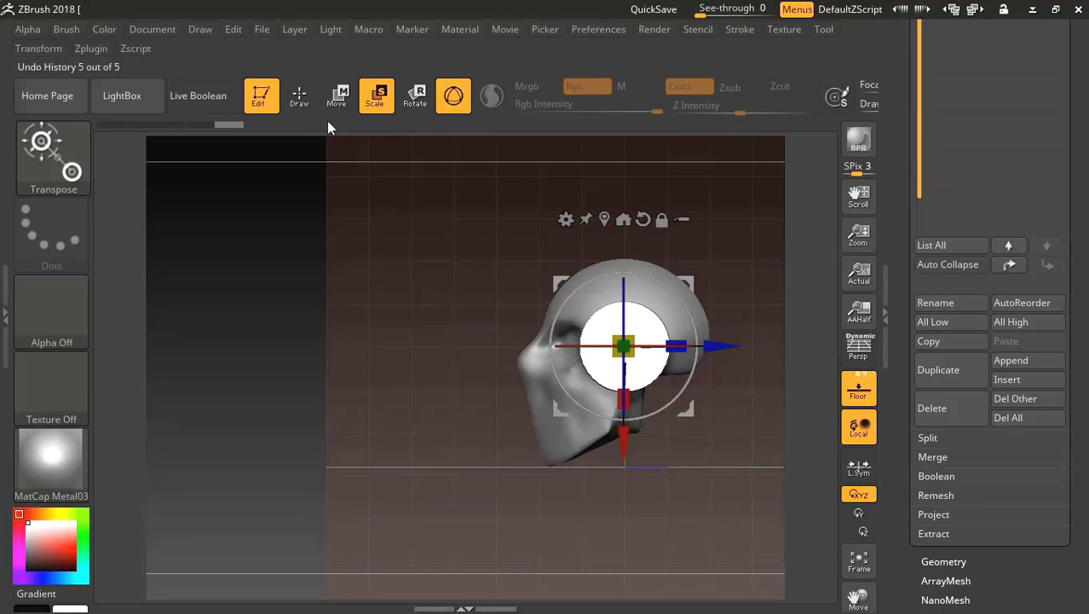
- Collapse the Subtool list and expand the Geometry > DynaMesh settings
{"action": "key", "text": "q"}
{"action": "scroll", "coordinate": [1039, 145], "scroll_direction": "up", "scroll_amount": 3}
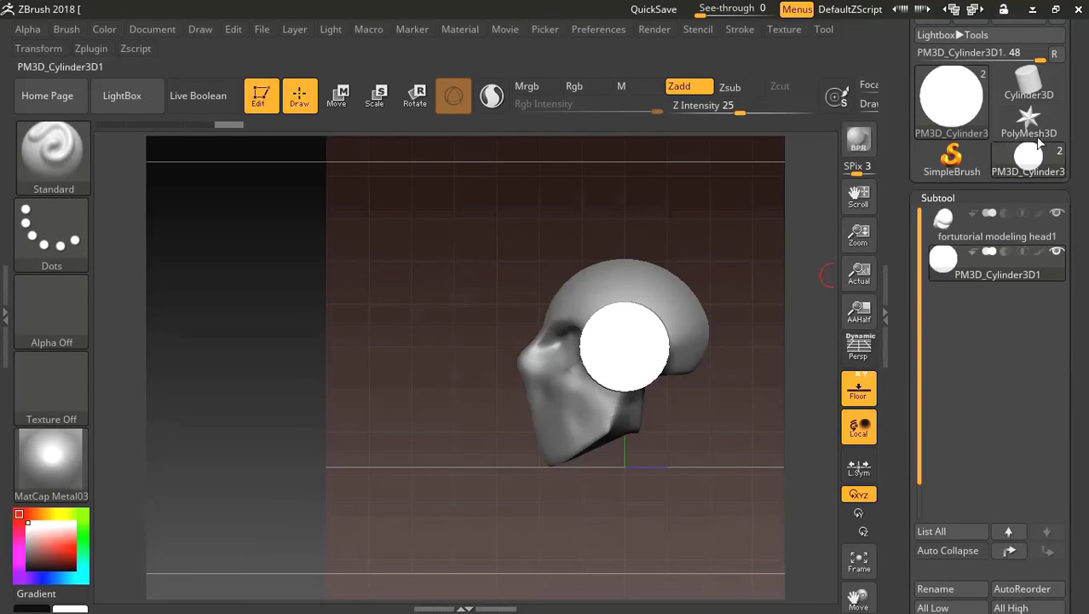
{"action": "left_click", "coordinate": [1039, 197]}
{"action": "left_click", "coordinate": [945, 221]}
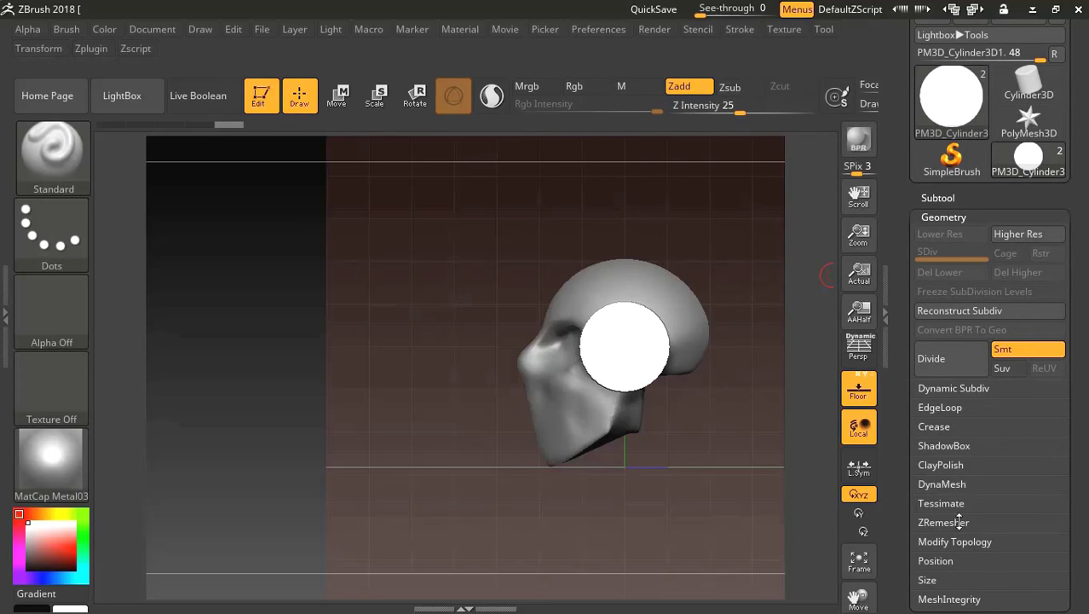
{"action": "left_click", "coordinate": [941, 483]}
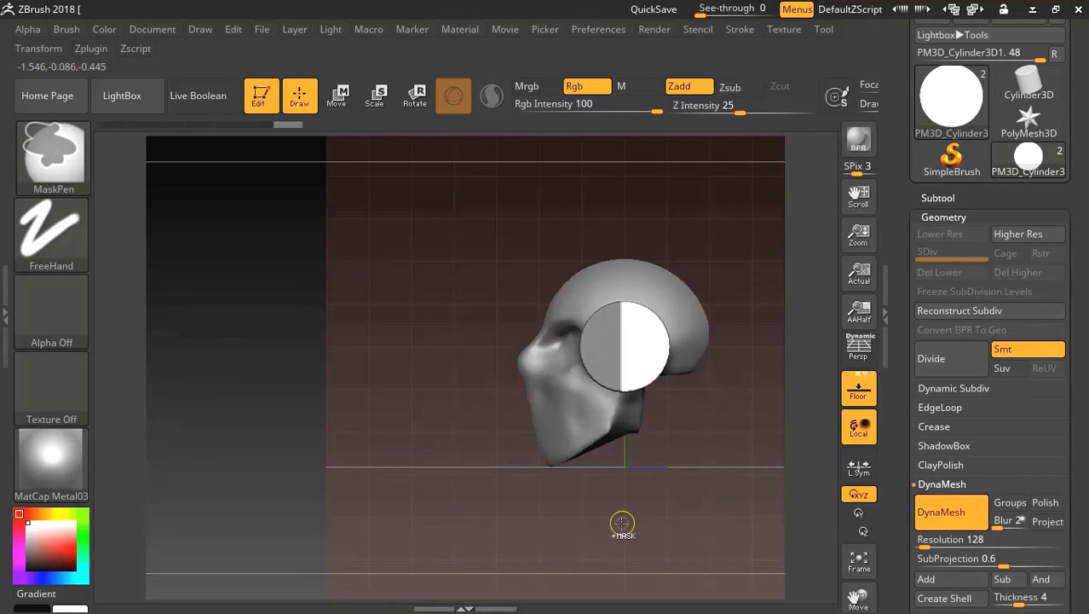
- Clip off one half of the disc with a ClipRect drag
{"action": "left_click_drag", "start_coordinate": [742, 225], "coordinate": [618, 525], "text": "ctrl+shift"}
{"action": "mouse_move", "coordinate": [699, 220]}
{"action": "left_mouse_down"}
{"action": "mouse_move", "coordinate": [719, 223]}
{"action": "mouse_move", "coordinate": [679, 306]}
{"action": "mouse_move", "coordinate": [898, 151]}
{"action": "left_mouse_up"}
{"action": "key", "text": "w"}
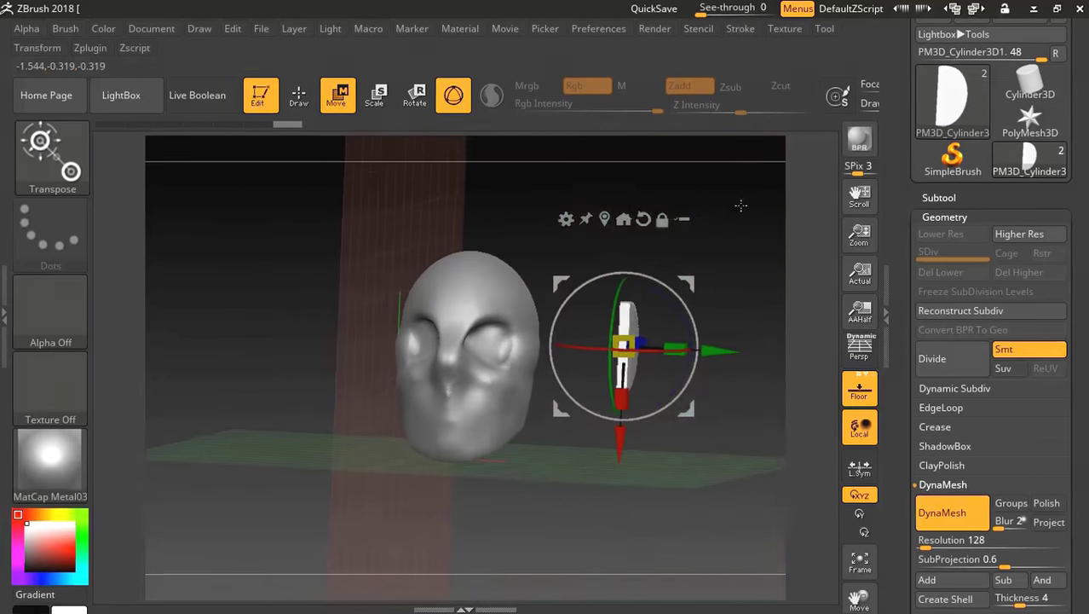
- Place the half-disc flush against the head's side and stretch its thickness
{"action": "mouse_move", "coordinate": [867, 406]}
{"action": "left_mouse_down"}
{"action": "mouse_move", "coordinate": [582, 322]}
{"action": "mouse_move", "coordinate": [552, 248]}
{"action": "left_mouse_up"}
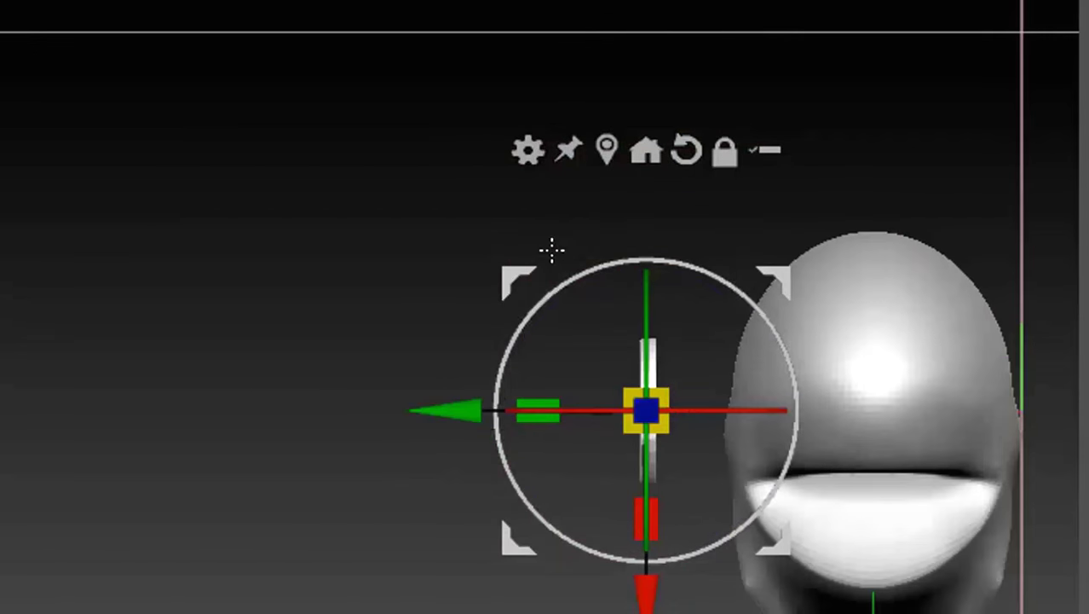
{"action": "left_click_drag", "start_coordinate": [457, 175], "coordinate": [696, 353], "text": "alt"}
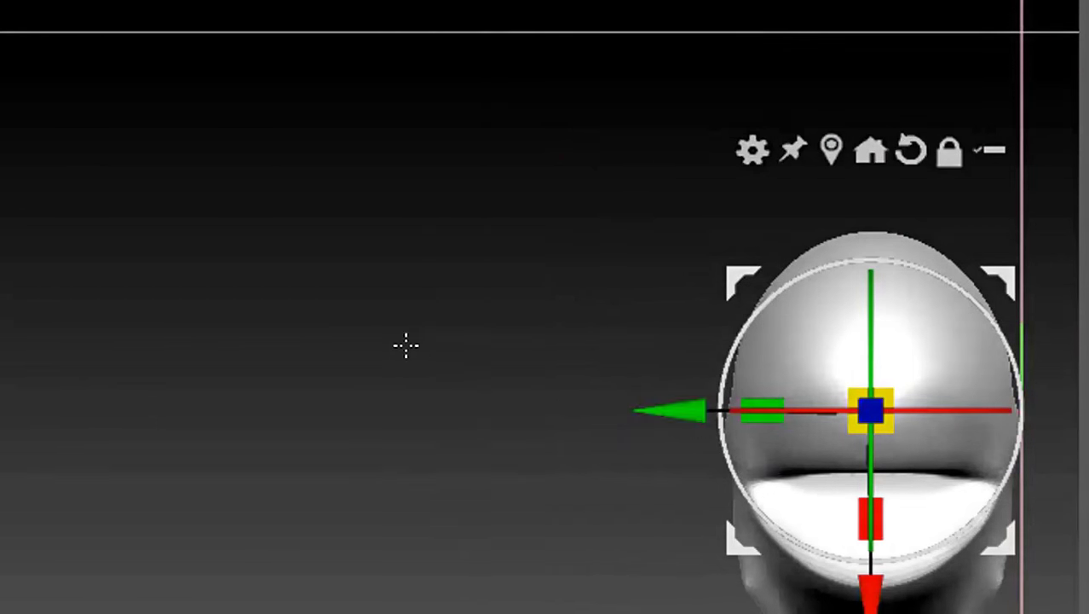
{"action": "left_click_drag", "start_coordinate": [406, 343], "coordinate": [414, 287], "text": "shift"}
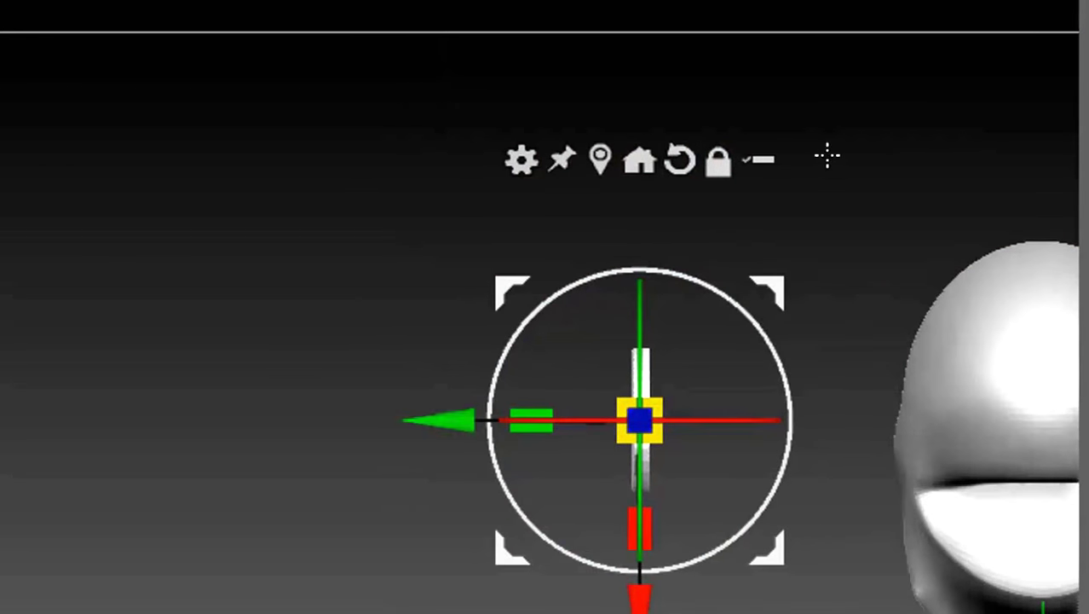
{"action": "left_click_drag", "start_coordinate": [827, 155], "coordinate": [774, 159]}
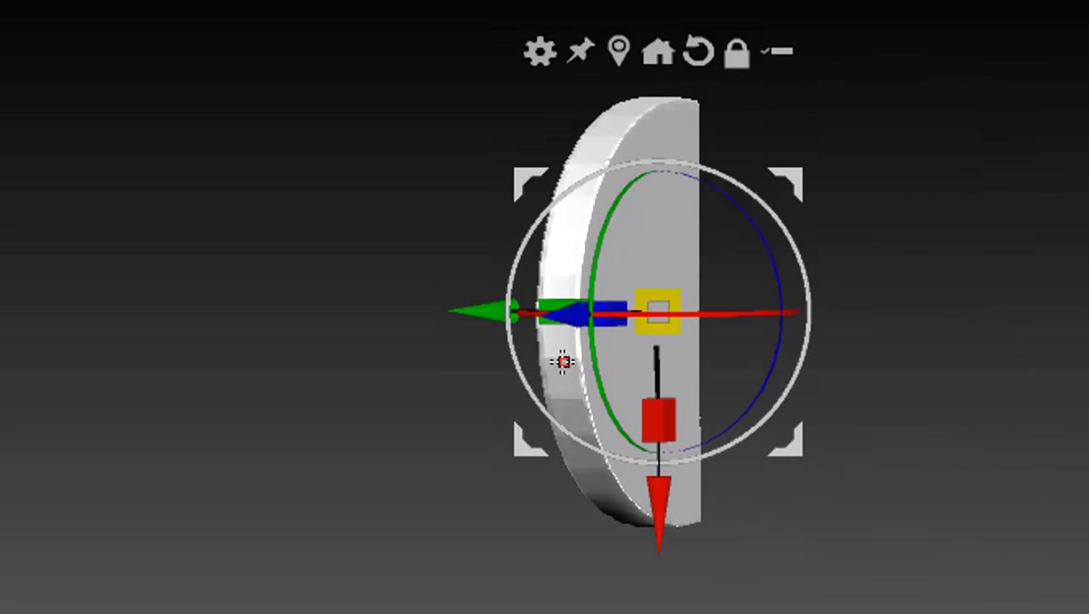
{"action": "left_click_drag", "start_coordinate": [671, 236], "coordinate": [723, 299]}
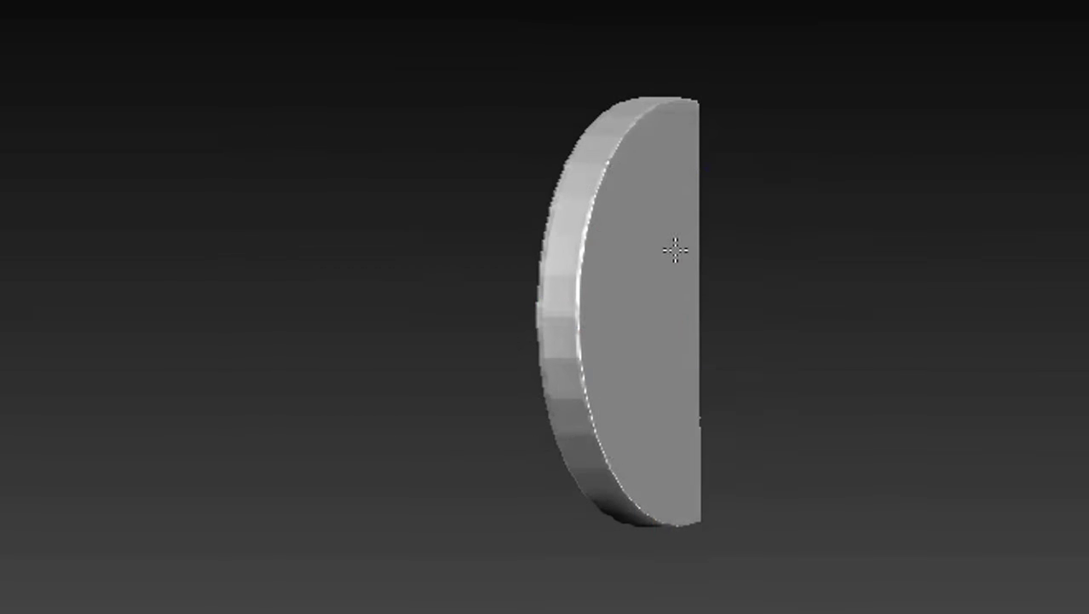
{"action": "key", "text": "q"}
{"action": "key", "text": "space"}
- Select the Move Topological brush and set its Draw Size to 112
{"action": "key", "text": "b"}
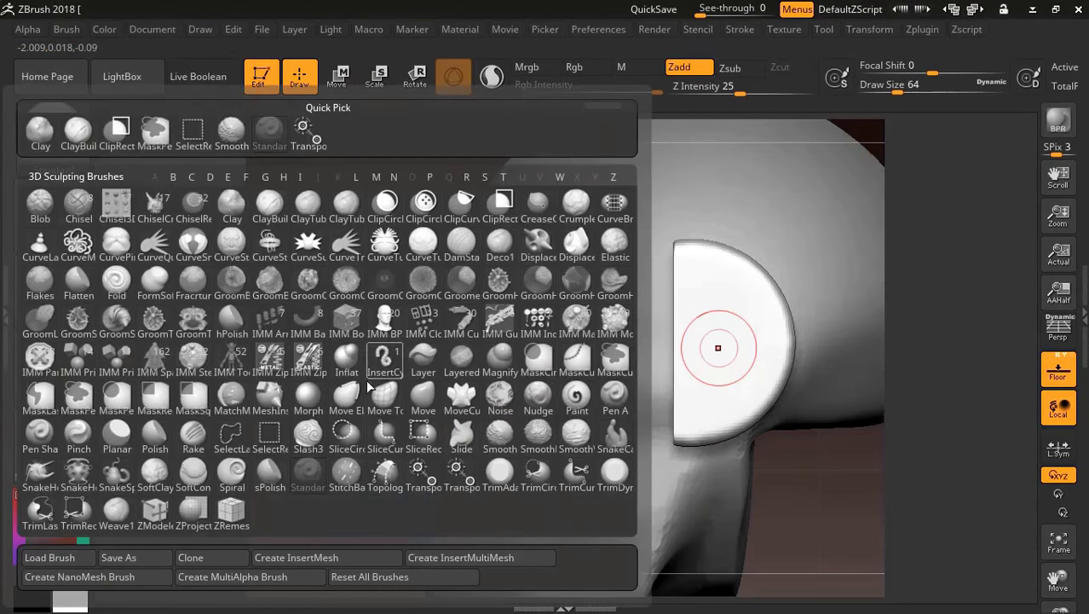
{"action": "key", "text": "m"}
{"action": "key", "text": "t"}
{"action": "left_click_drag", "start_coordinate": [897, 92], "coordinate": [910, 92]}
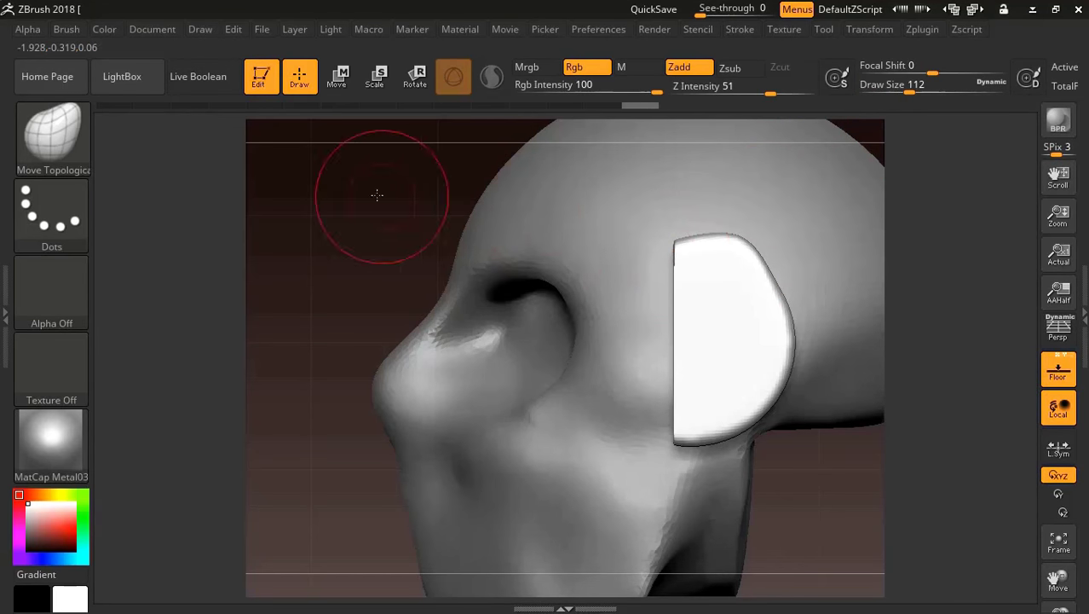
- Pull the ear's upper and lower edges into a rounder outline
{"action": "left_click_drag", "start_coordinate": [377, 195], "coordinate": [676, 236]}
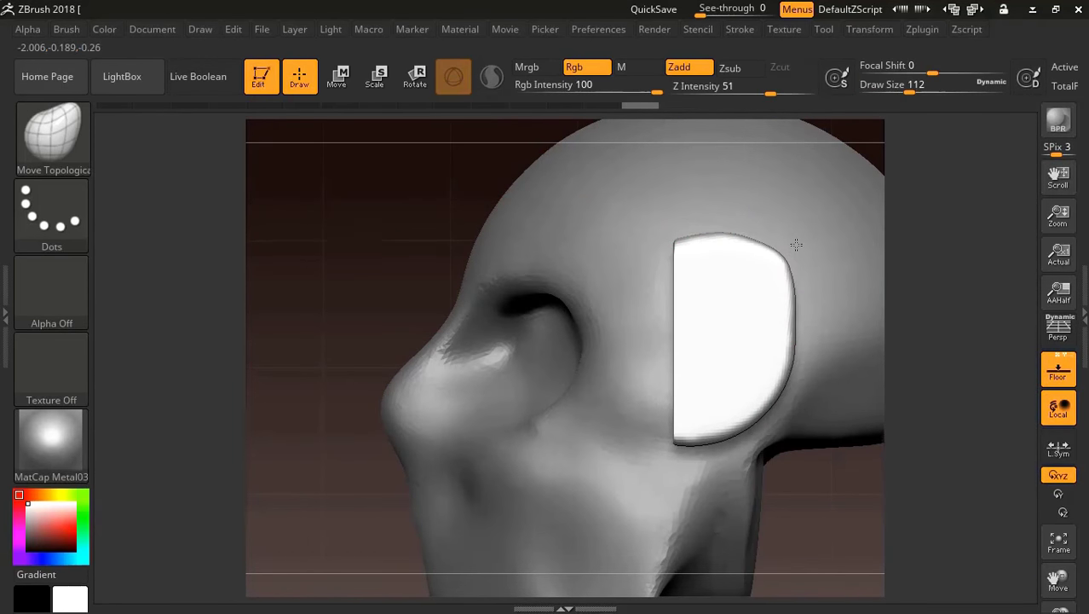
{"action": "left_click_drag", "start_coordinate": [757, 396], "coordinate": [746, 394]}
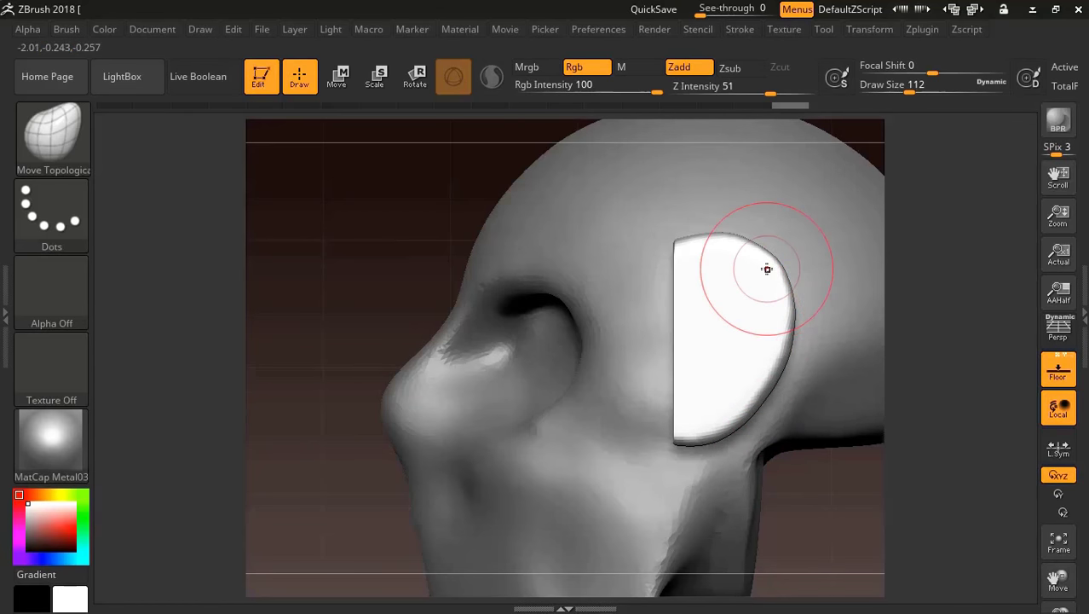
{"action": "left_click_drag", "start_coordinate": [747, 247], "coordinate": [722, 243]}
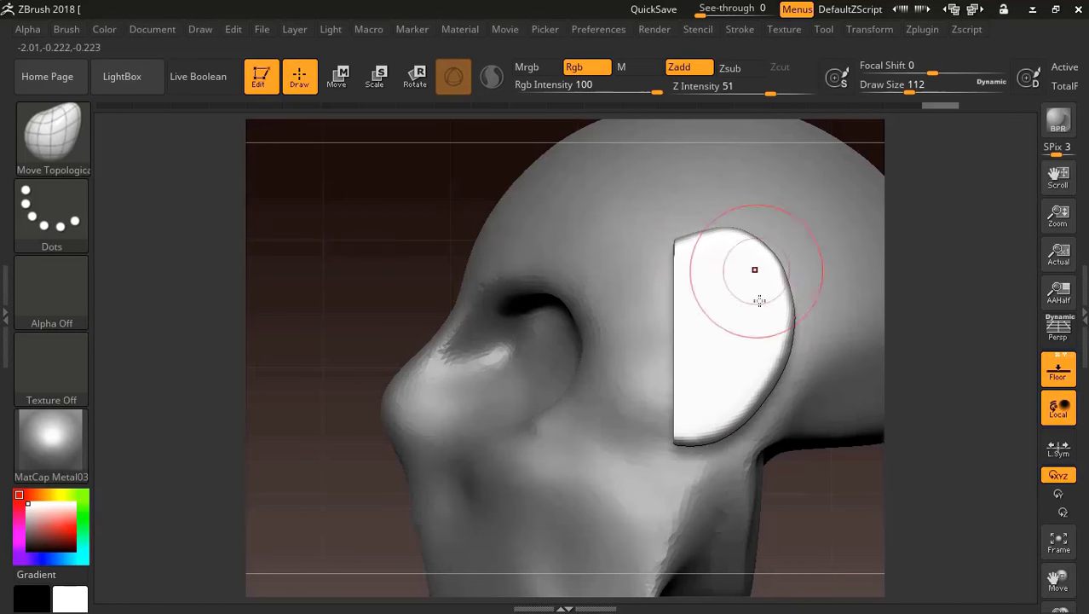
{"action": "left_click_drag", "start_coordinate": [774, 371], "coordinate": [751, 409]}
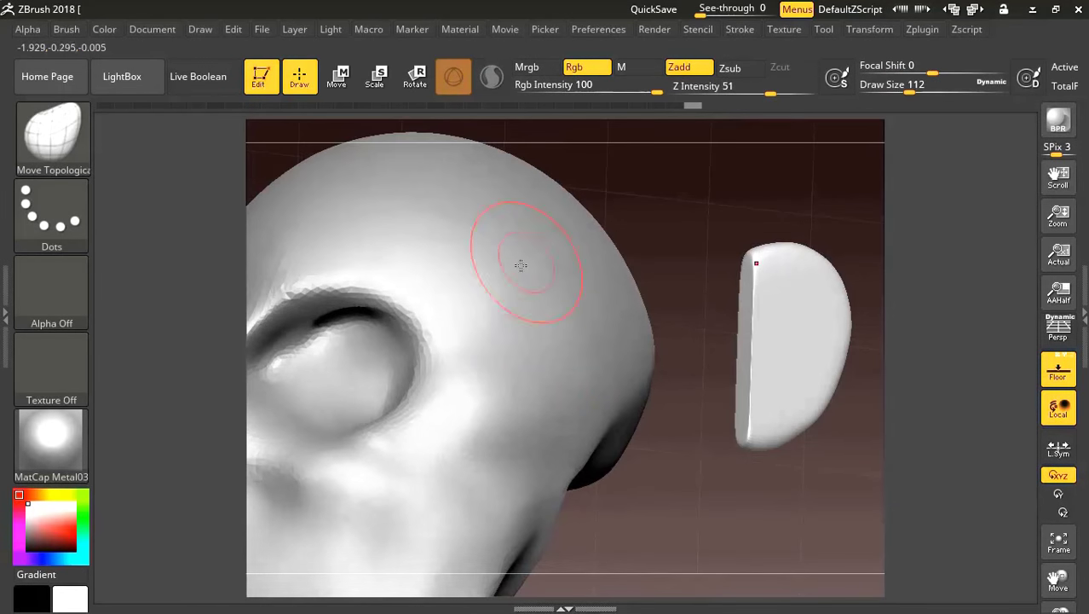
- Move the ear toward the head, rotate it upright, and slide it along its axis
{"action": "left_click", "coordinate": [334, 90]}
{"action": "mouse_move", "coordinate": [806, 335]}
{"action": "left_mouse_down"}
{"action": "mouse_move", "coordinate": [644, 351]}
{"action": "mouse_move", "coordinate": [637, 316]}
{"action": "left_mouse_up"}
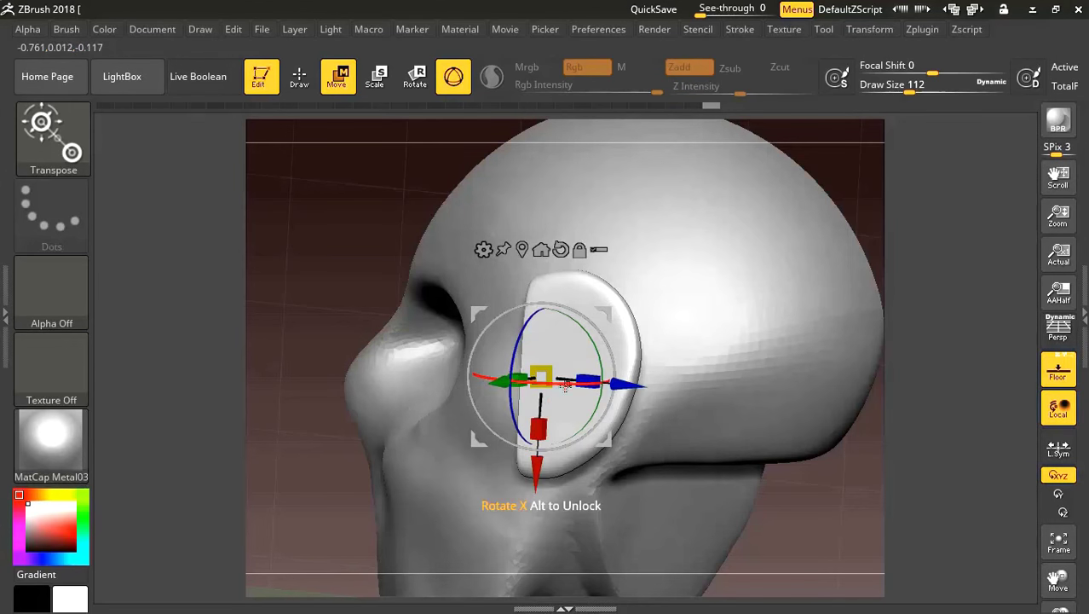
{"action": "left_click_drag", "start_coordinate": [566, 386], "coordinate": [562, 380]}
{"action": "left_click_drag", "start_coordinate": [353, 236], "coordinate": [437, 319]}
{"action": "left_click", "coordinate": [440, 377]}
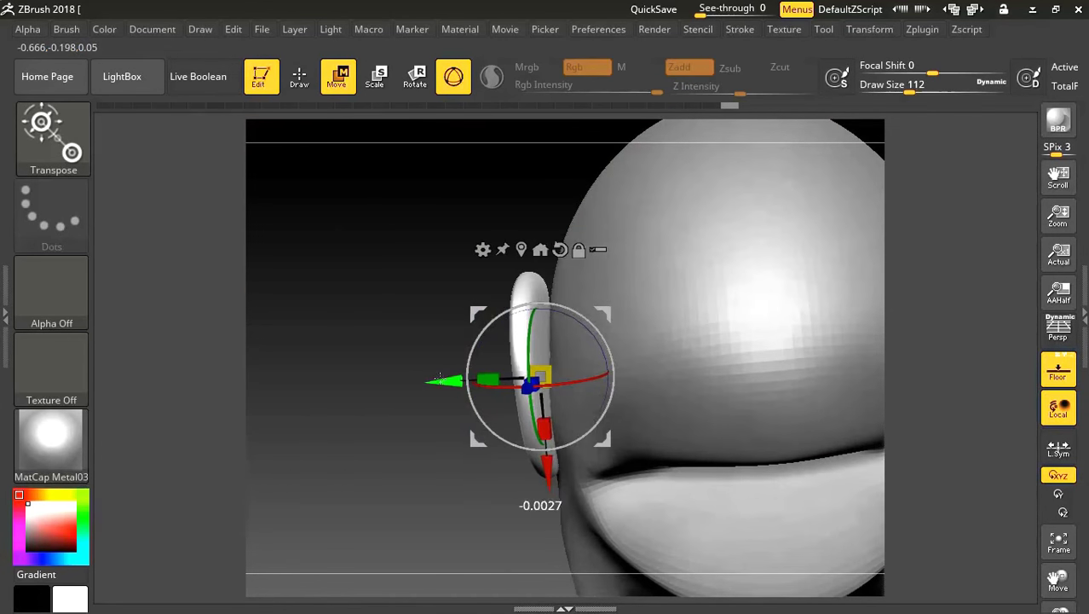
{"action": "mouse_move", "coordinate": [440, 378]}
{"action": "left_mouse_down"}
{"action": "mouse_move", "coordinate": [416, 381]}
{"action": "mouse_move", "coordinate": [396, 281]}
{"action": "mouse_move", "coordinate": [414, 275]}
{"action": "mouse_move", "coordinate": [391, 185]}
{"action": "left_mouse_up"}
{"action": "key", "text": "q"}
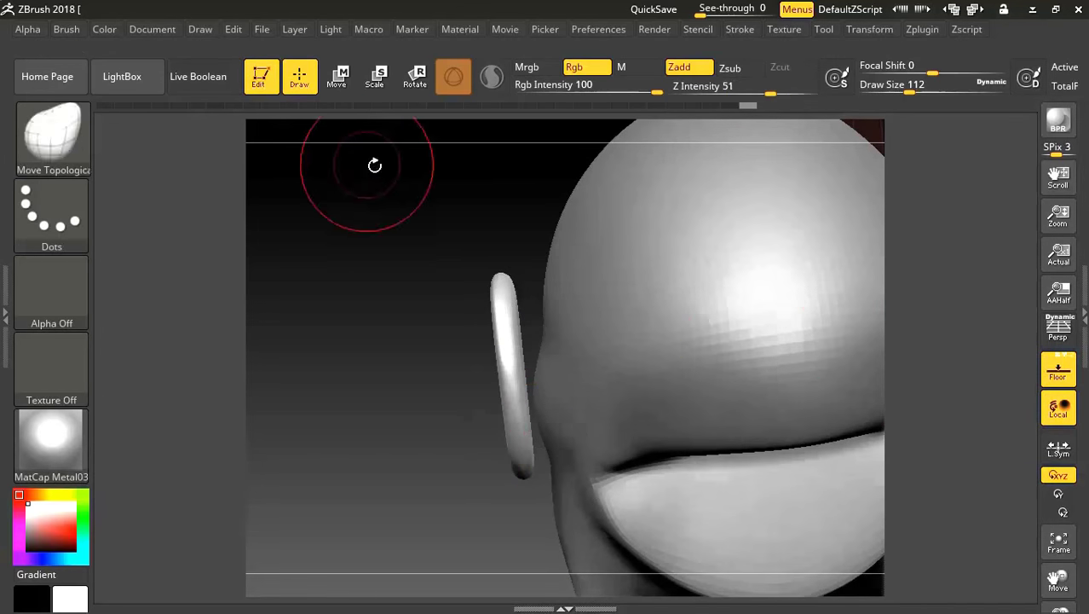
{"action": "key", "text": "ctrl"}
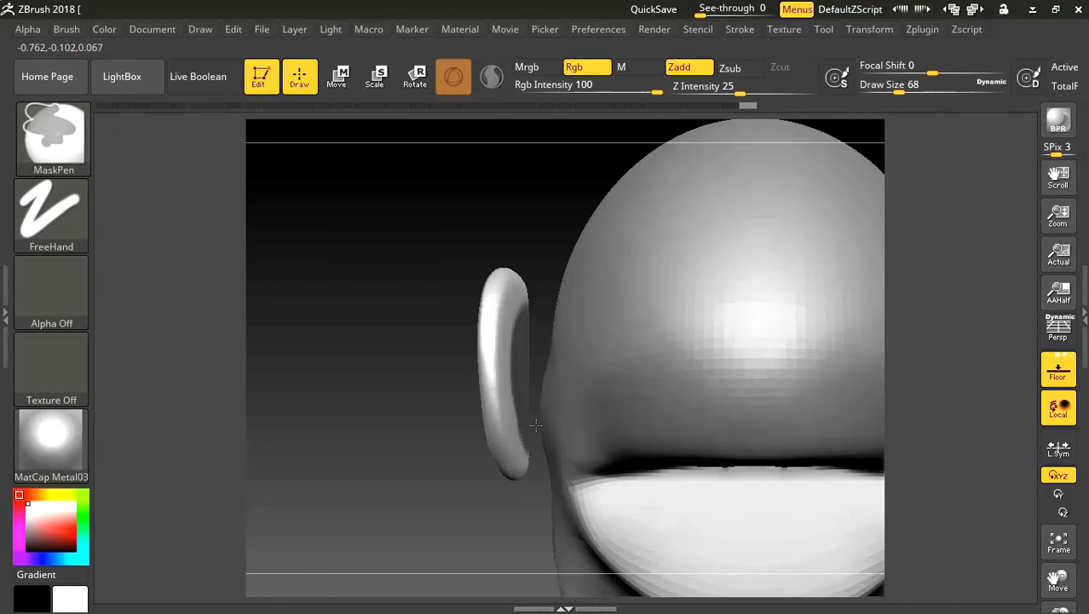
- Undo the ear's flattening and paint masks on the ear with MaskPen
{"action": "left_click_drag", "start_coordinate": [535, 424], "coordinate": [523, 219]}
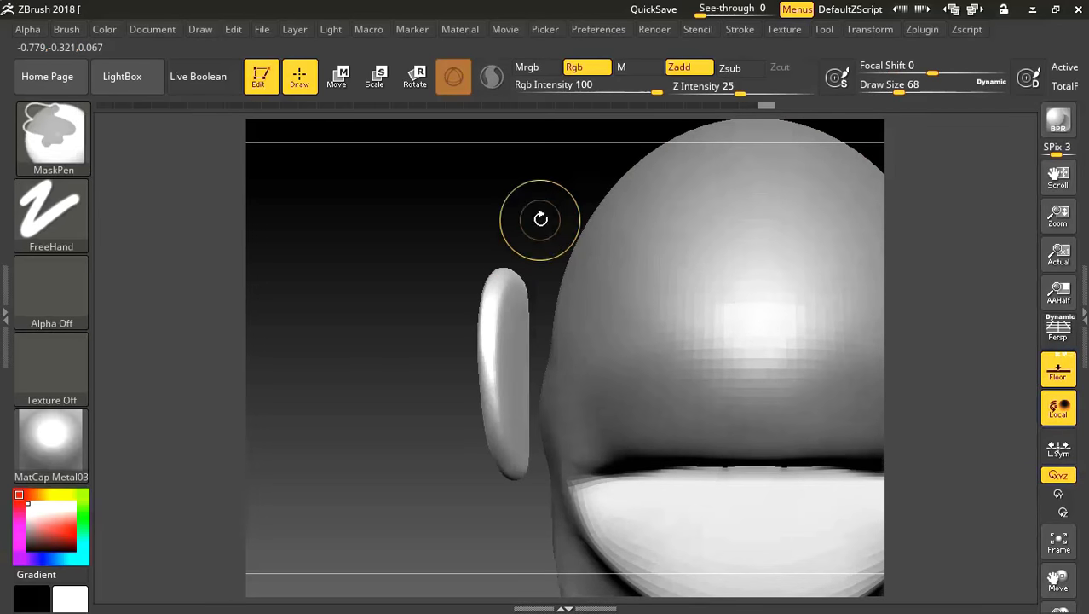
{"action": "key", "text": "ctrl+z"}
{"action": "mouse_move", "coordinate": [390, 205]}
{"action": "left_mouse_down"}
{"action": "mouse_move", "coordinate": [437, 224]}
{"action": "mouse_move", "coordinate": [428, 214]}
{"action": "left_mouse_up"}
{"action": "key", "text": "ctrl"}
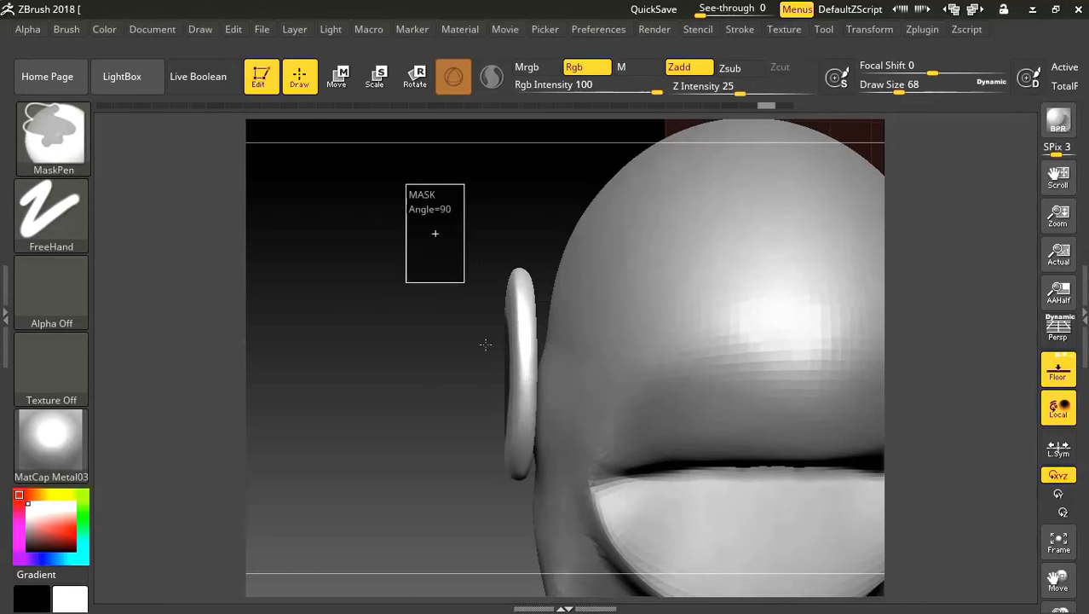
{"action": "left_click_drag", "start_coordinate": [461, 312], "coordinate": [424, 311]}
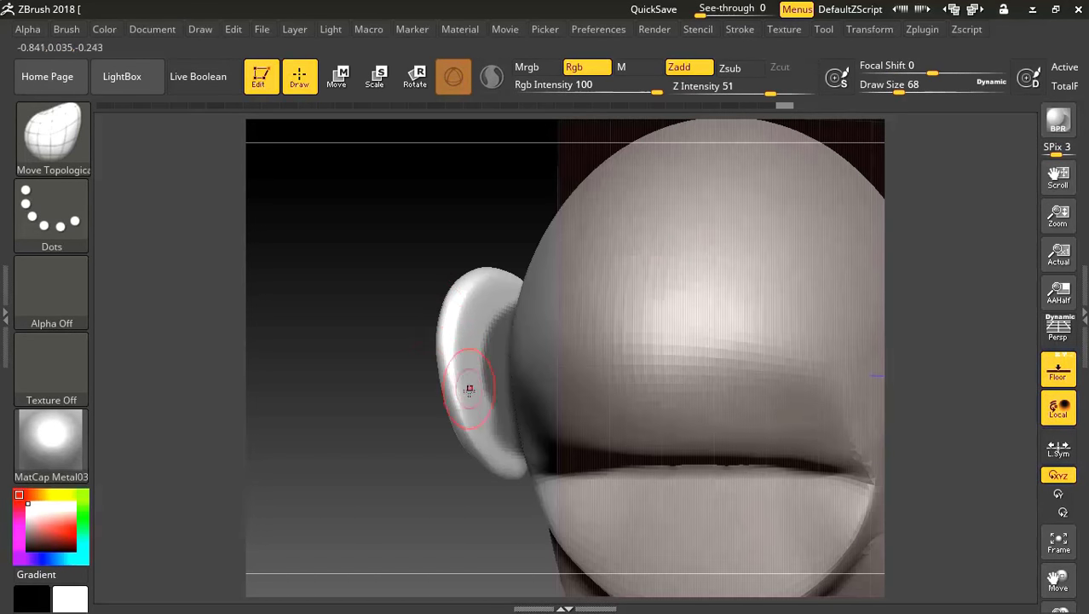
{"action": "left_click_drag", "start_coordinate": [478, 412], "coordinate": [486, 447], "text": "shift"}
{"action": "key", "text": "ctrl"}
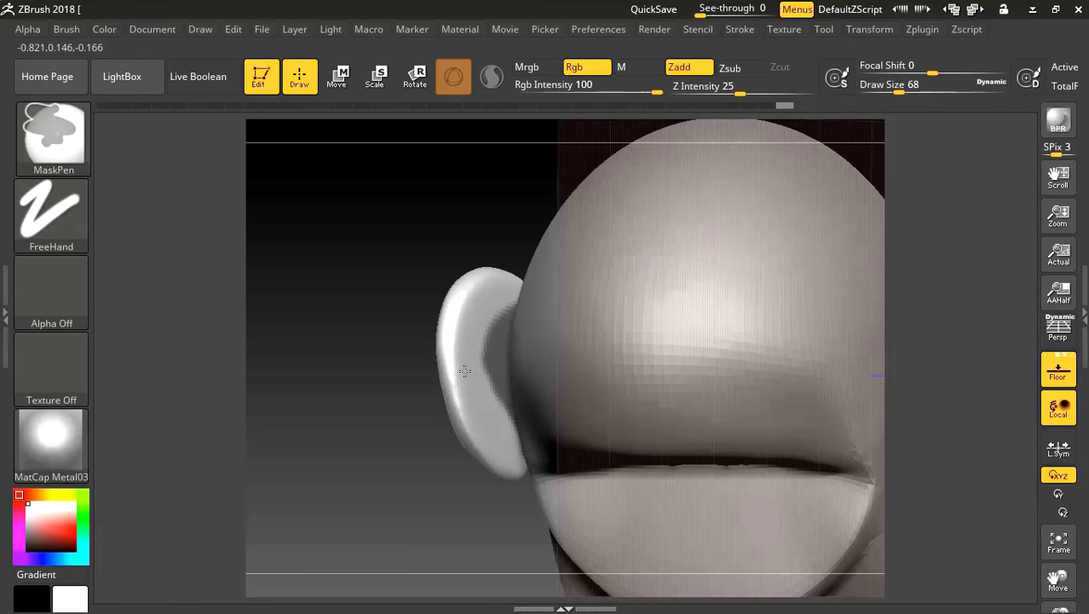
{"action": "left_click_drag", "start_coordinate": [516, 277], "coordinate": [455, 251]}
{"action": "key", "text": "ctrl"}
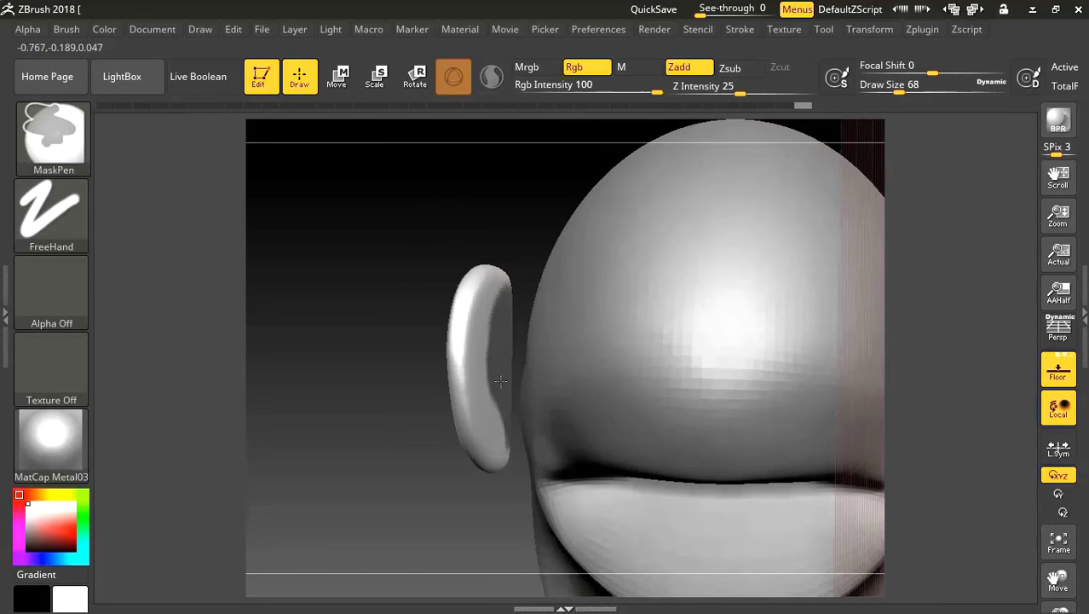
{"action": "mouse_move", "coordinate": [345, 267]}
{"action": "left_mouse_down"}
{"action": "mouse_move", "coordinate": [358, 254]}
{"action": "mouse_move", "coordinate": [348, 252]}
{"action": "left_mouse_up"}
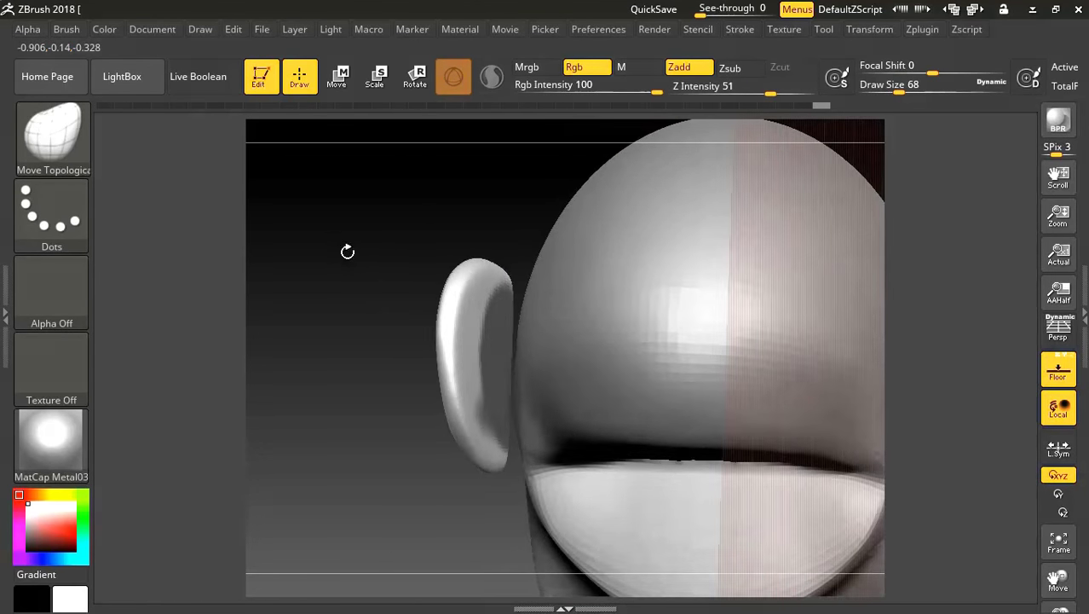
- Move the ear outward from the head and mask a rectangular region over it
{"action": "key", "text": "w"}
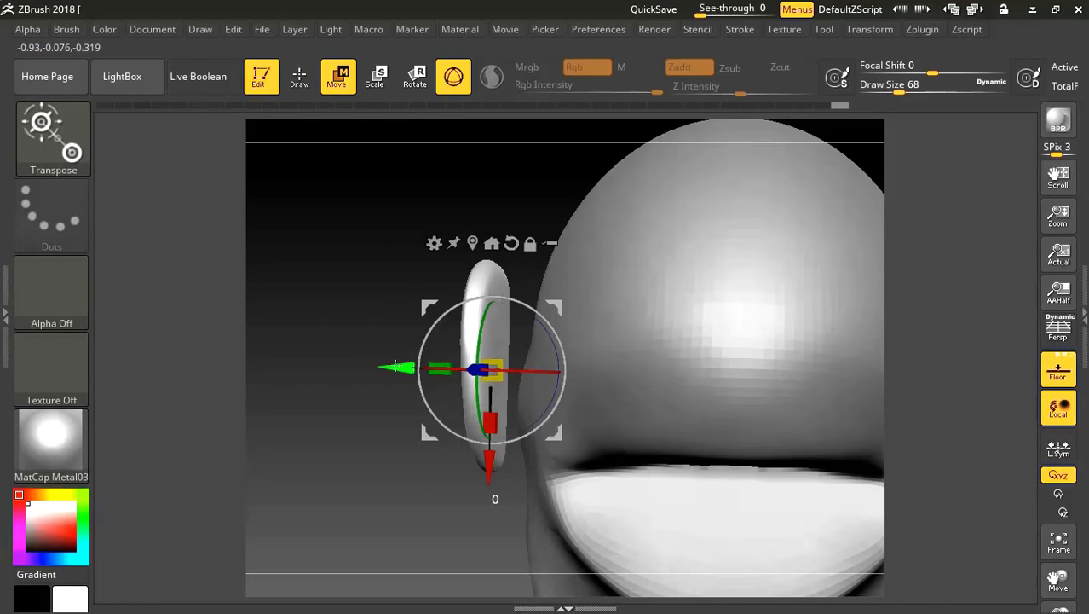
{"action": "left_click_drag", "start_coordinate": [395, 368], "coordinate": [324, 369]}
{"action": "left_click", "coordinate": [299, 76]}
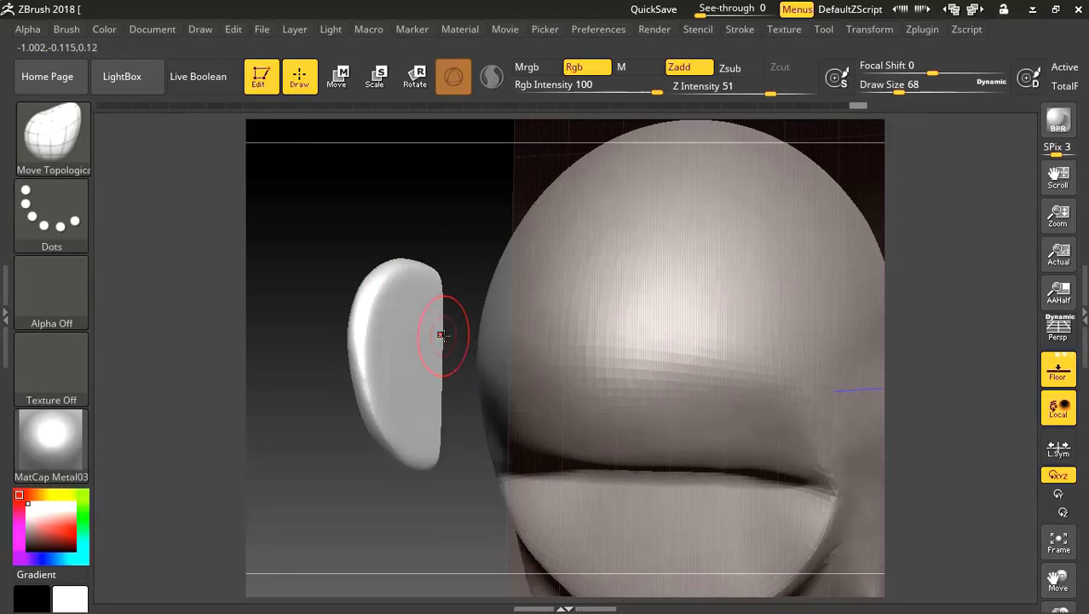
{"action": "mouse_move", "coordinate": [442, 328]}
{"action": "left_mouse_down", "text": "ctrl"}
{"action": "mouse_move", "coordinate": [430, 337]}
{"action": "mouse_move", "coordinate": [442, 320]}
{"action": "left_mouse_up", "text": "ctrl"}
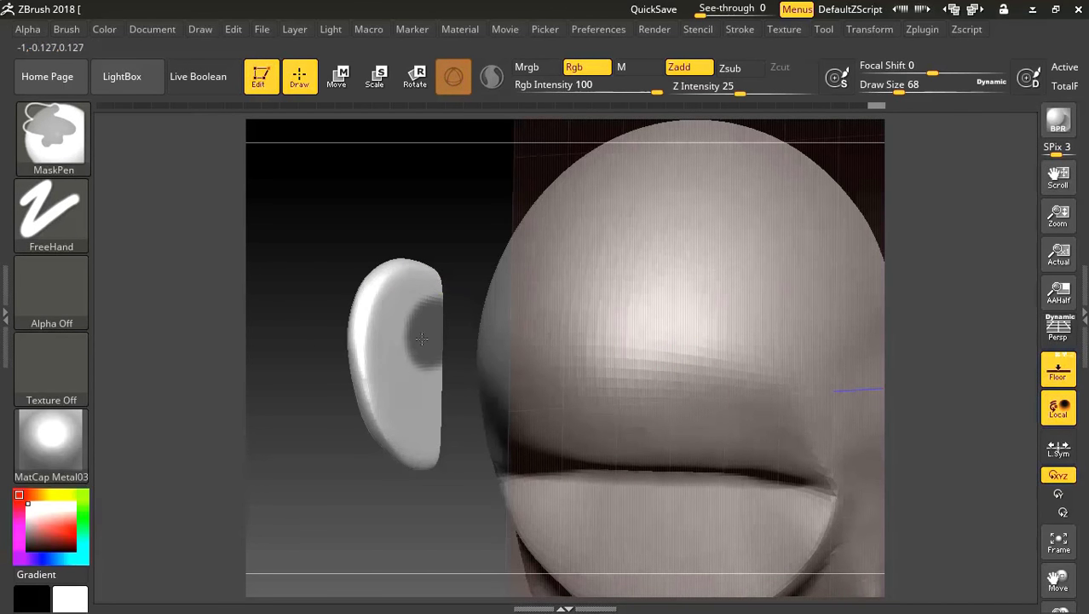
{"action": "left_click_drag", "start_coordinate": [444, 396], "coordinate": [474, 253]}
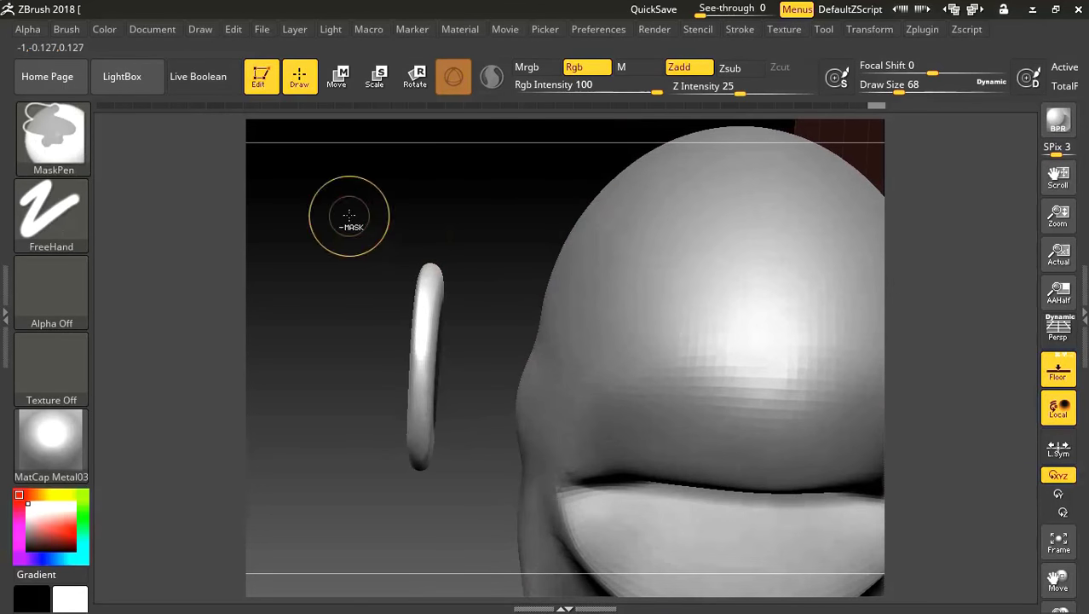
{"action": "left_click_drag", "start_coordinate": [348, 214], "coordinate": [425, 495], "text": "ctrl"}
{"action": "left_click_drag", "start_coordinate": [389, 233], "coordinate": [362, 229]}
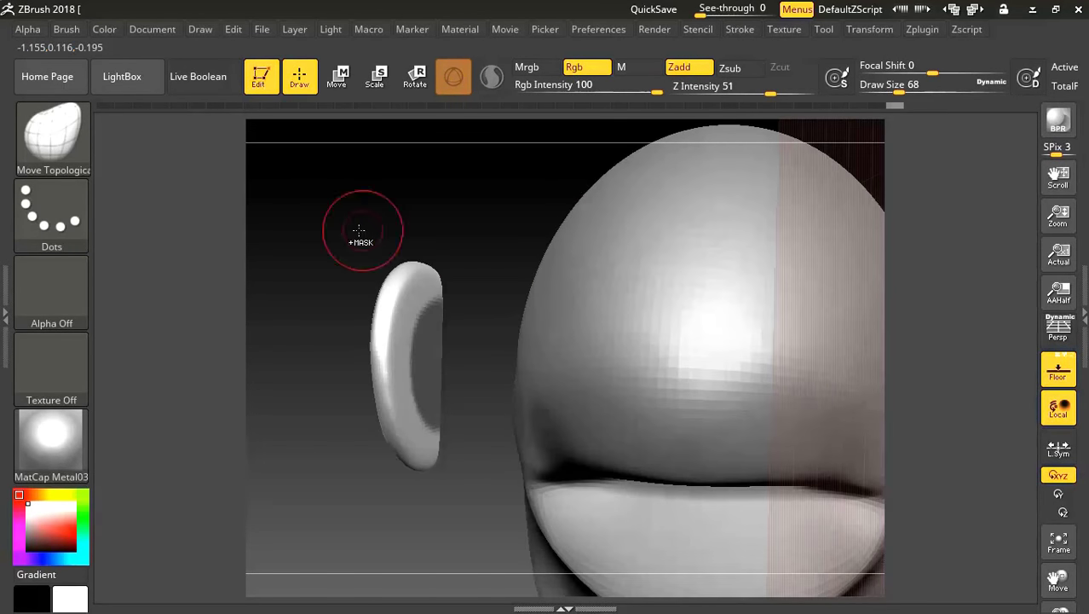
- Rotate and slide the ear so it sits flat against the side of the head
{"action": "left_click", "coordinate": [358, 230], "text": "ctrl"}
{"action": "key", "text": "w"}
{"action": "left_click_drag", "start_coordinate": [380, 371], "coordinate": [365, 376]}
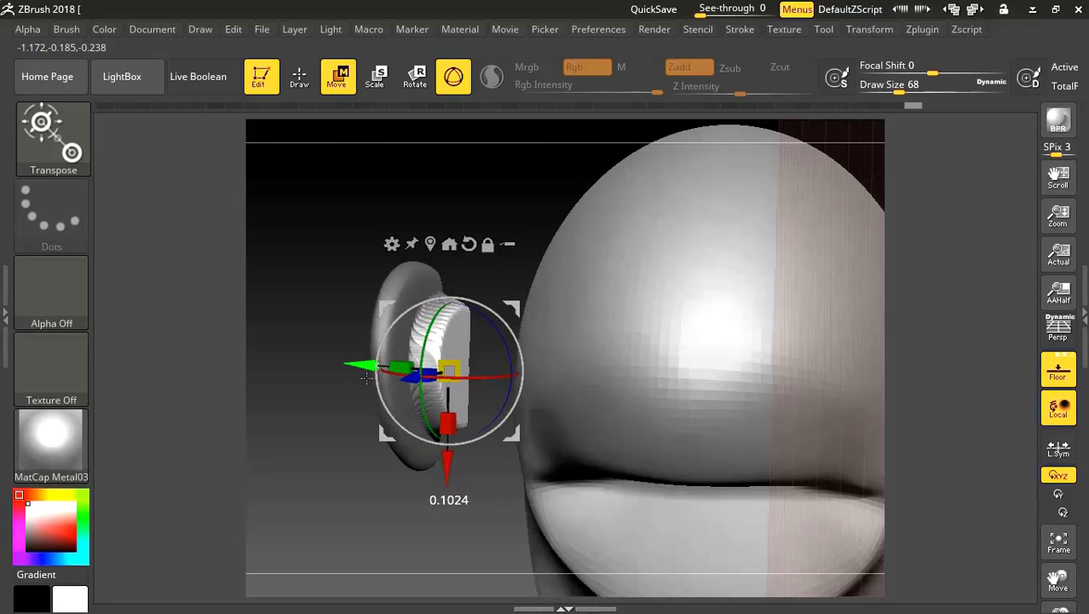
{"action": "mouse_move", "coordinate": [460, 213]}
{"action": "left_mouse_down"}
{"action": "mouse_move", "coordinate": [473, 202]}
{"action": "mouse_move", "coordinate": [457, 190]}
{"action": "mouse_move", "coordinate": [472, 188]}
{"action": "mouse_move", "coordinate": [608, 209]}
{"action": "mouse_move", "coordinate": [956, 435]}
{"action": "left_mouse_up"}
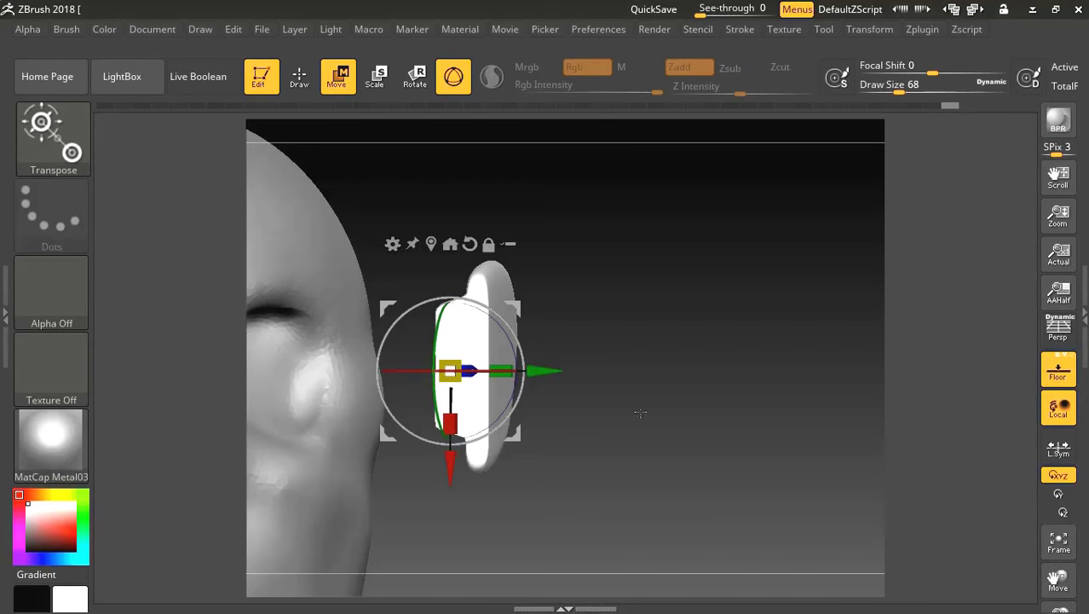
{"action": "mouse_move", "coordinate": [539, 371]}
{"action": "left_mouse_down"}
{"action": "mouse_move", "coordinate": [422, 371]}
{"action": "mouse_move", "coordinate": [587, 362]}
{"action": "mouse_move", "coordinate": [631, 364]}
{"action": "mouse_move", "coordinate": [665, 383]}
{"action": "left_mouse_up"}
{"action": "left_click_drag", "start_coordinate": [388, 416], "coordinate": [378, 349]}
{"action": "mouse_move", "coordinate": [478, 341]}
{"action": "left_mouse_down"}
{"action": "mouse_move", "coordinate": [530, 339]}
{"action": "mouse_move", "coordinate": [450, 352]}
{"action": "left_mouse_up"}
{"action": "left_click_drag", "start_coordinate": [392, 320], "coordinate": [394, 334]}
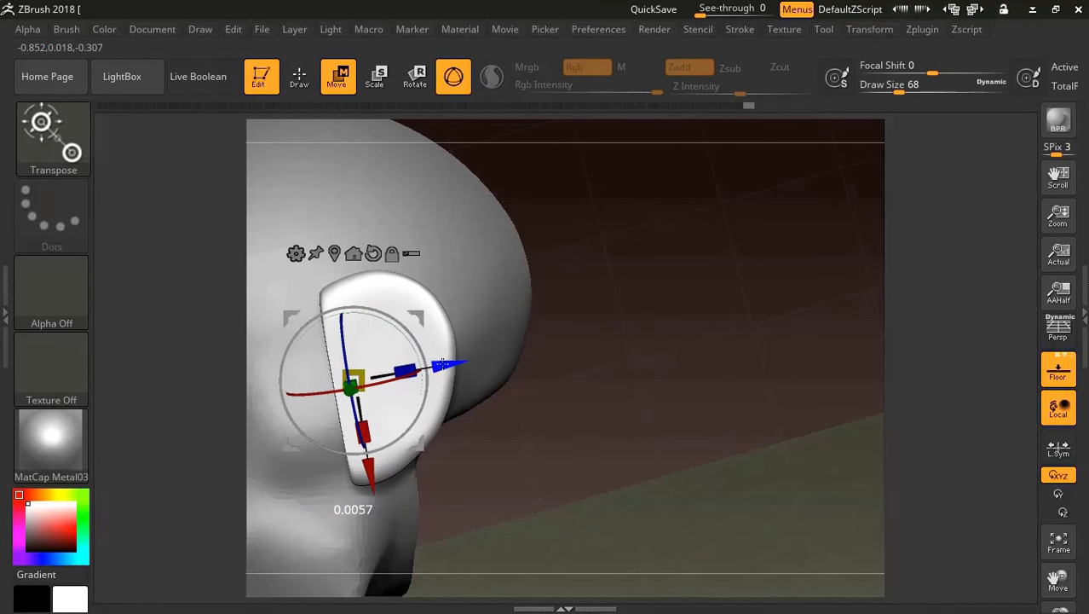
{"action": "mouse_move", "coordinate": [645, 284]}
{"action": "left_mouse_down"}
{"action": "mouse_move", "coordinate": [532, 336]}
{"action": "mouse_move", "coordinate": [761, 228]}
{"action": "left_mouse_up"}
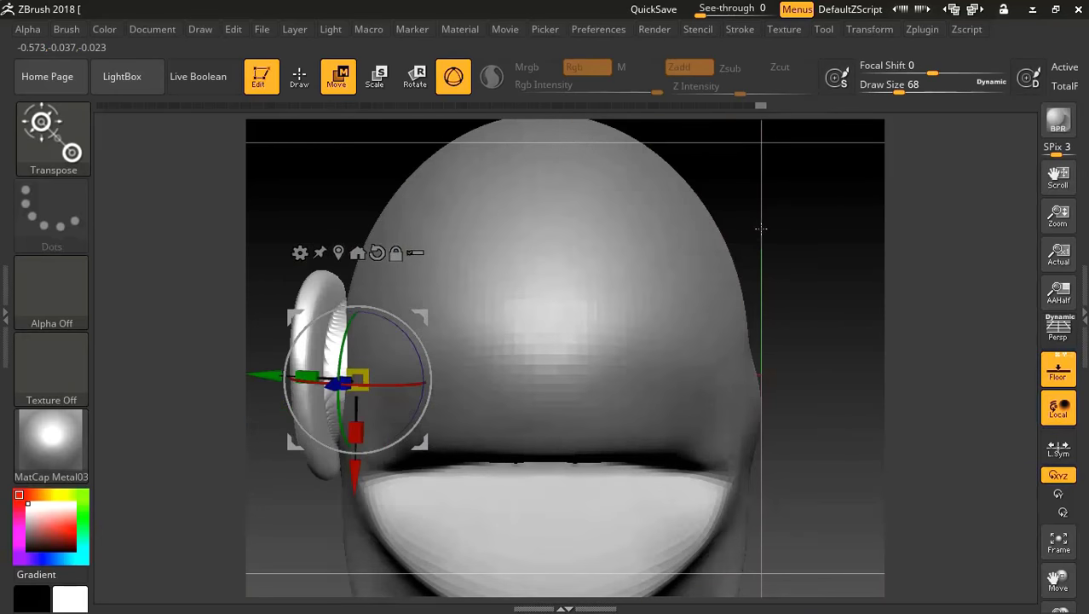
{"action": "key", "text": "q"}
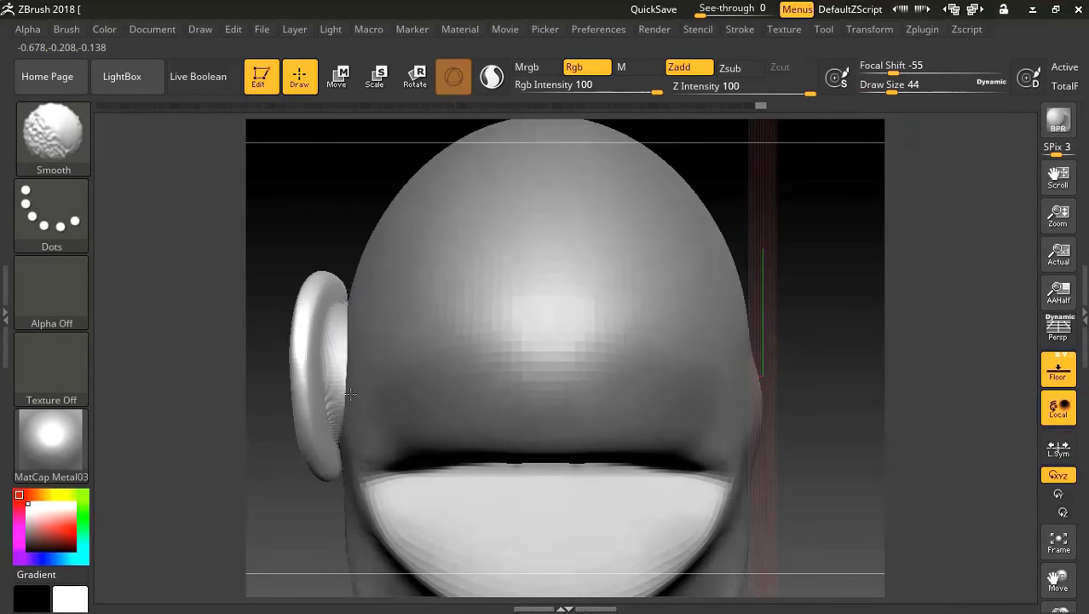
- Move the ear slightly lower down the side of the head
{"action": "mouse_move", "coordinate": [737, 225]}
{"action": "left_mouse_down"}
{"action": "mouse_move", "coordinate": [732, 238]}
{"action": "mouse_move", "coordinate": [698, 226]}
{"action": "mouse_move", "coordinate": [715, 217]}
{"action": "left_mouse_up"}
{"action": "left_click", "coordinate": [341, 91]}
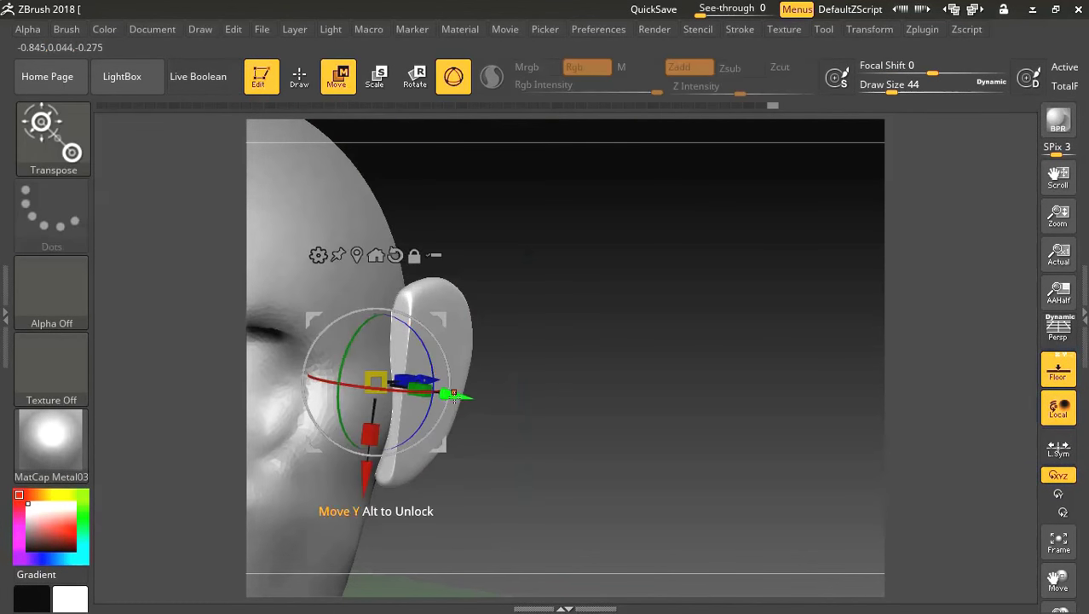
{"action": "left_click_drag", "start_coordinate": [364, 484], "coordinate": [364, 492]}
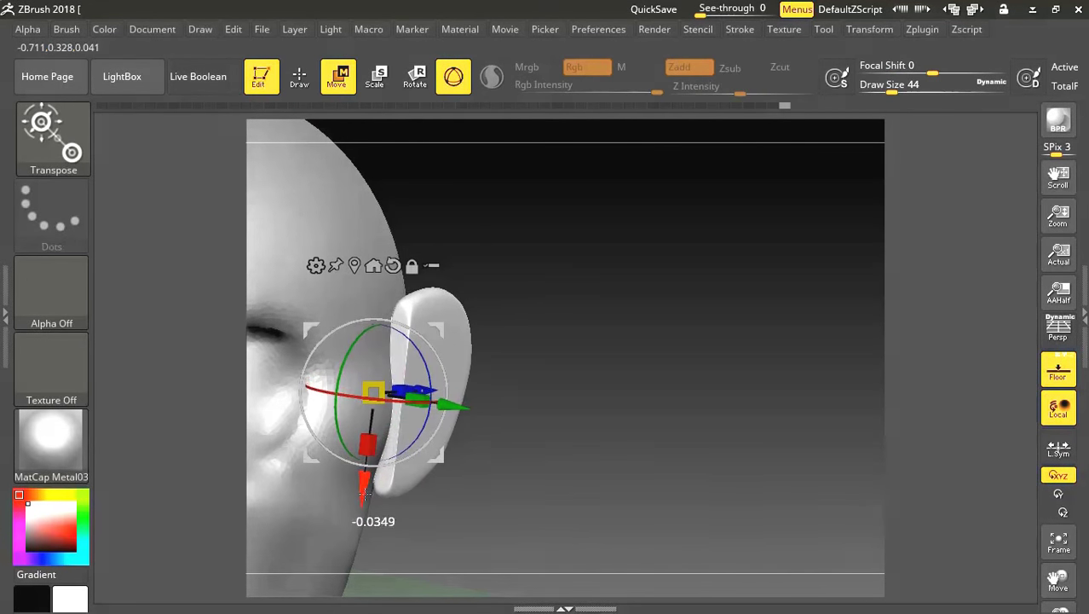
{"action": "type", "text": "bmt"}
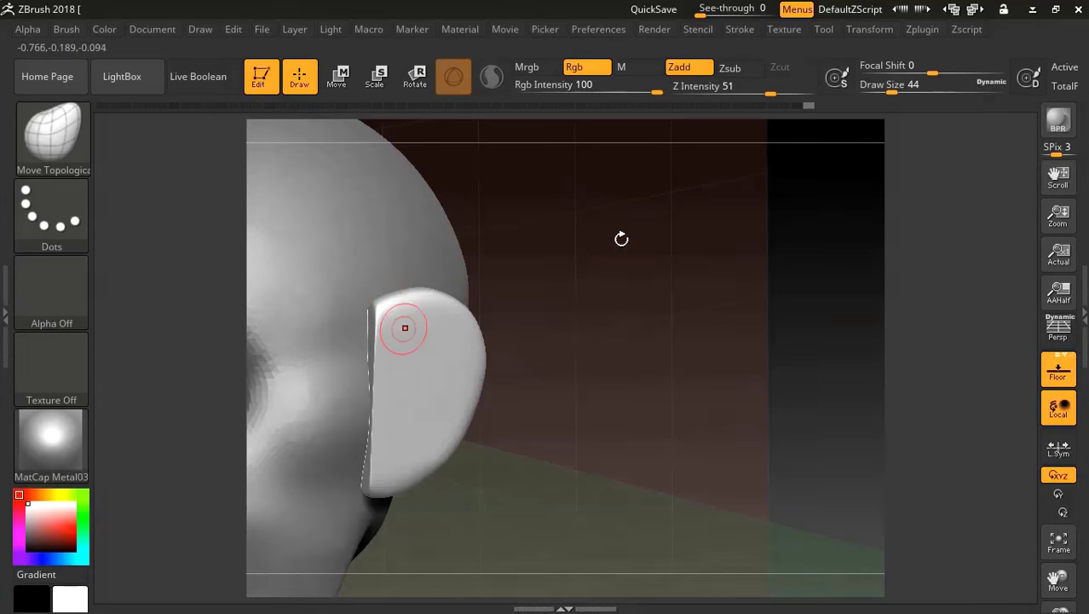
{"action": "type", "text": "s120"}
- With Move Topological at size 120, blend the ear's front edge and crease into the head
{"action": "key", "text": "Return"}
{"action": "left_click_drag", "start_coordinate": [396, 337], "coordinate": [350, 319]}
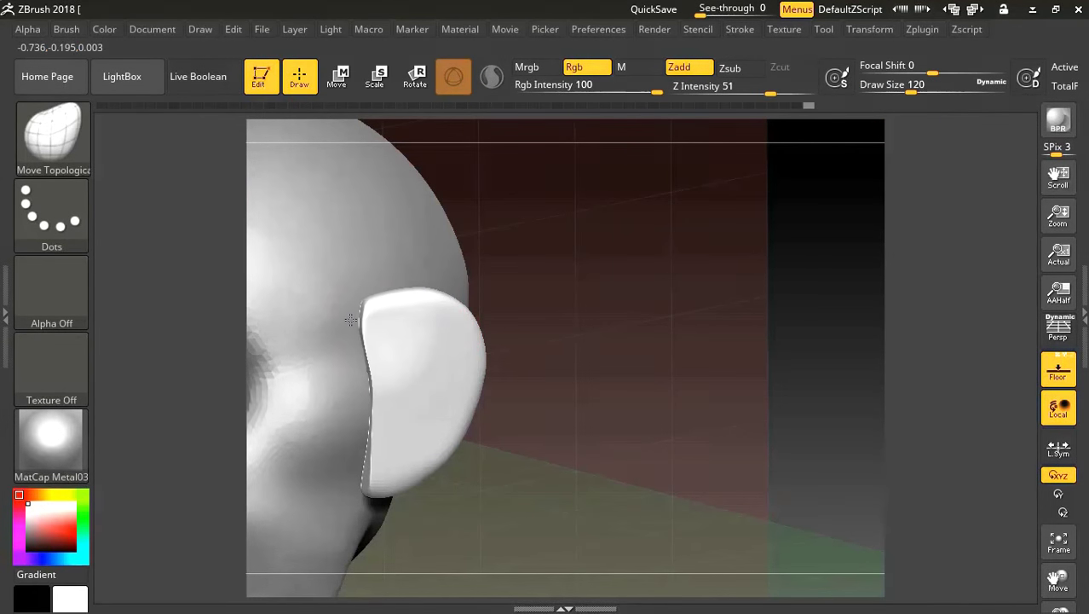
{"action": "left_click_drag", "start_coordinate": [518, 288], "coordinate": [389, 341]}
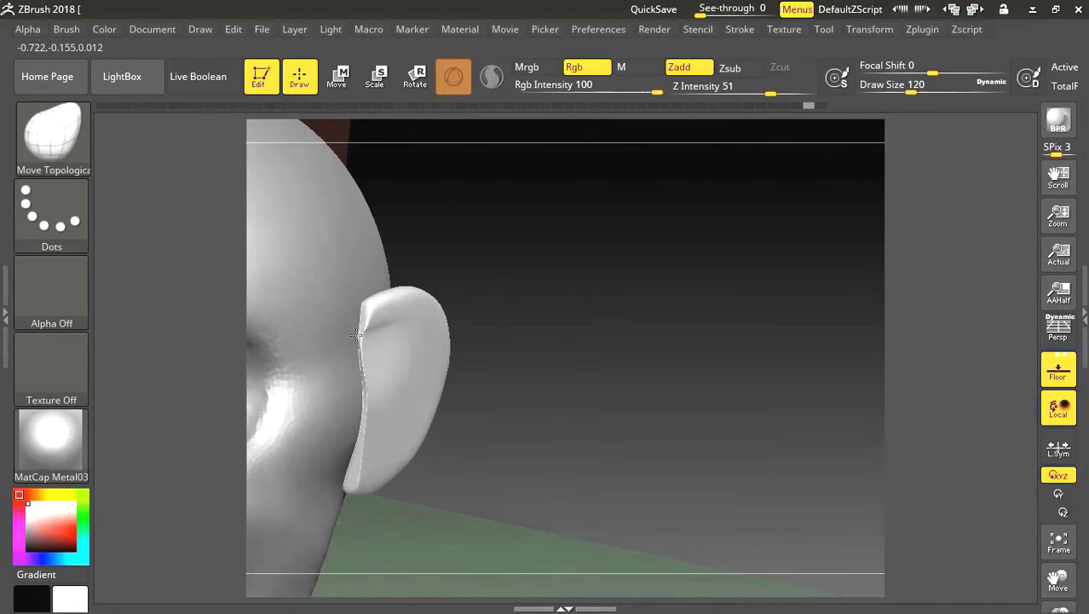
{"action": "left_click_drag", "start_coordinate": [347, 306], "coordinate": [350, 386]}
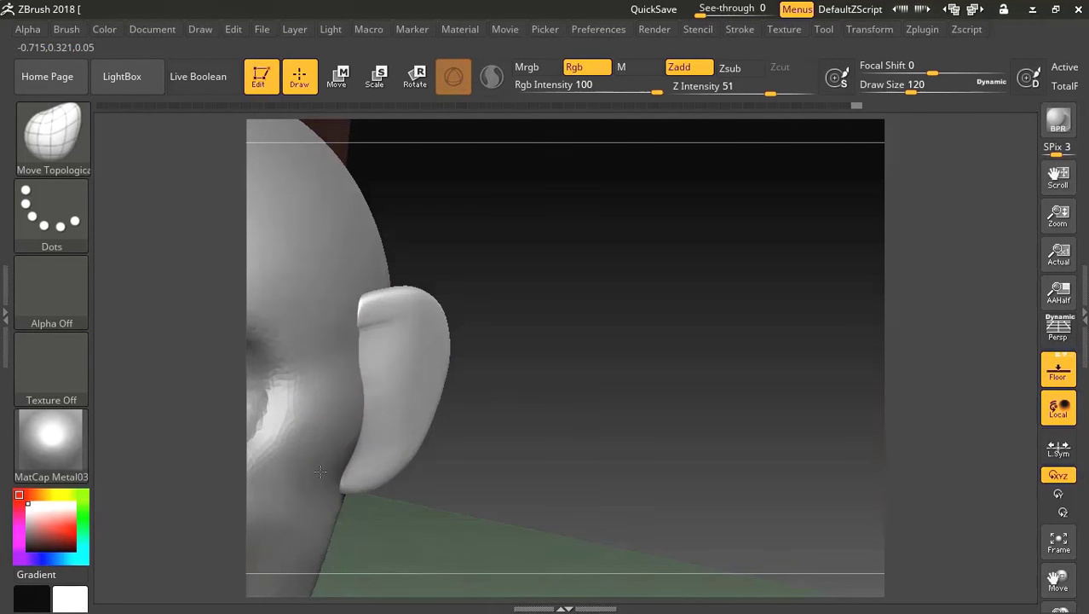
{"action": "left_click_drag", "start_coordinate": [319, 472], "coordinate": [434, 278]}
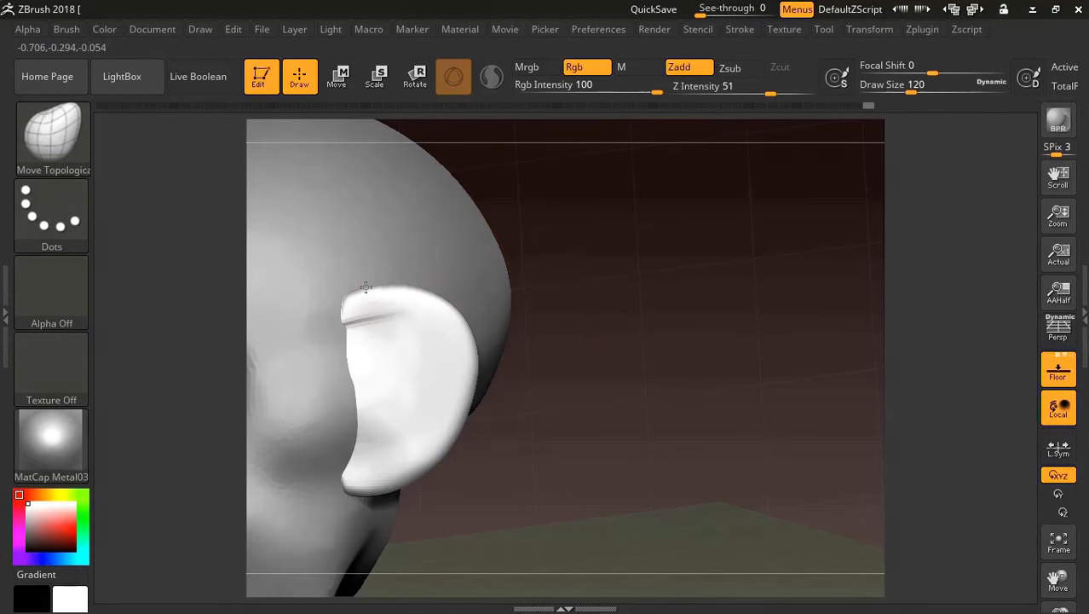
{"action": "left_click_drag", "start_coordinate": [414, 284], "coordinate": [618, 237]}
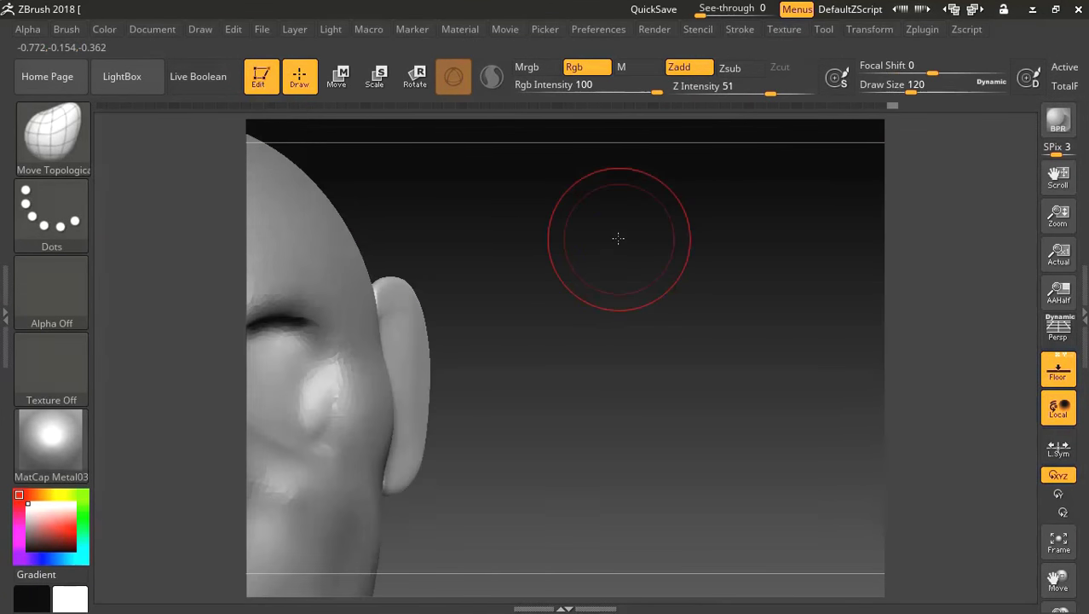
- Frame the whole head and scale the ear down slightly
{"action": "left_click", "coordinate": [1058, 540]}
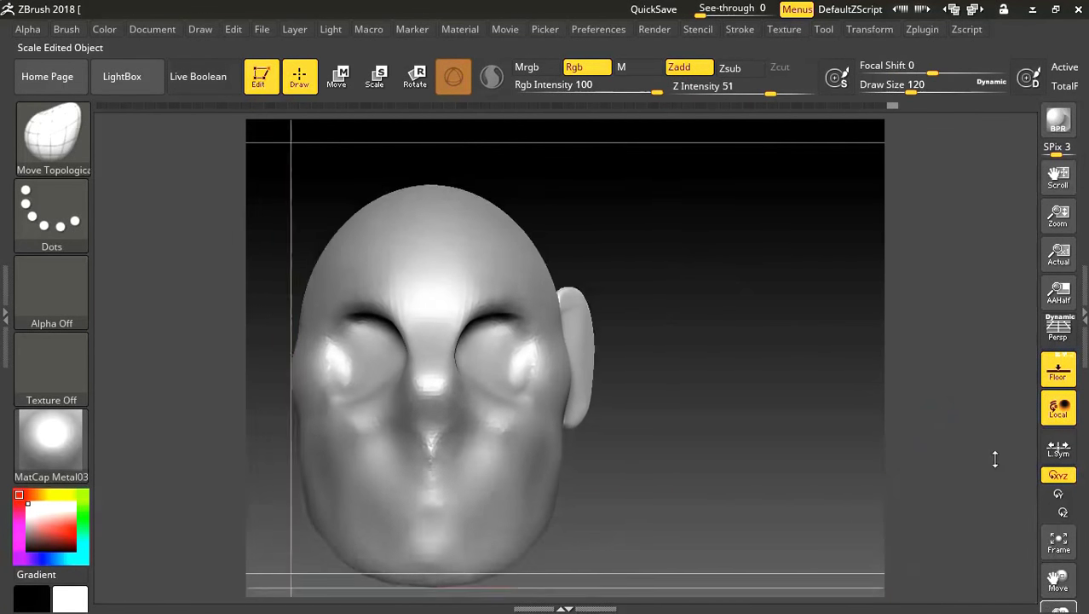
{"action": "left_click_drag", "start_coordinate": [989, 435], "coordinate": [603, 317]}
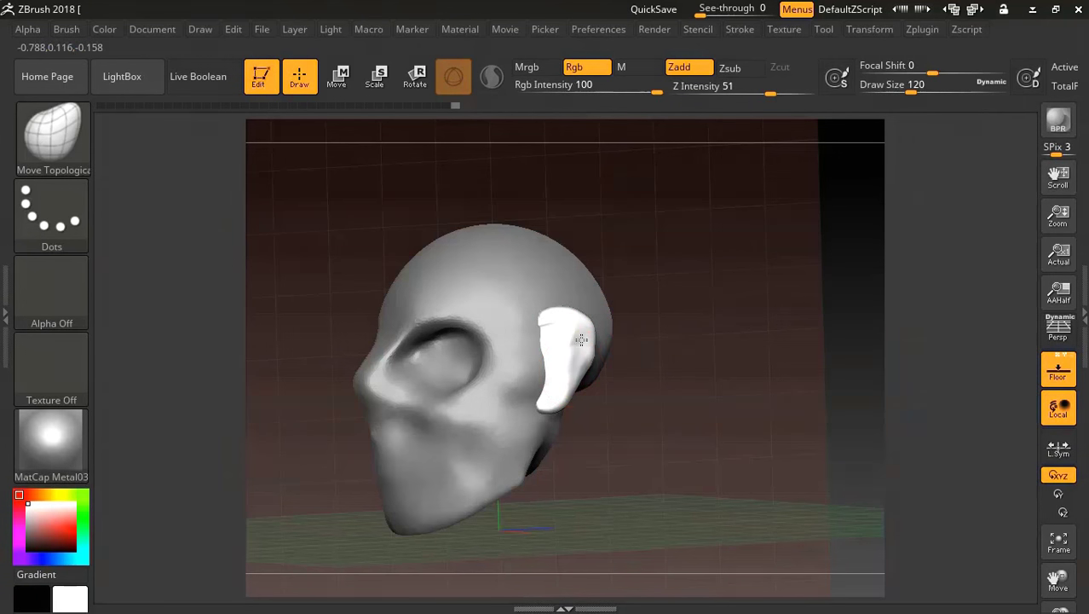
{"action": "mouse_move", "coordinate": [601, 317]}
{"action": "left_mouse_down", "text": "shift"}
{"action": "mouse_move", "coordinate": [734, 310]}
{"action": "mouse_move", "coordinate": [710, 312]}
{"action": "left_mouse_up", "text": "shift"}
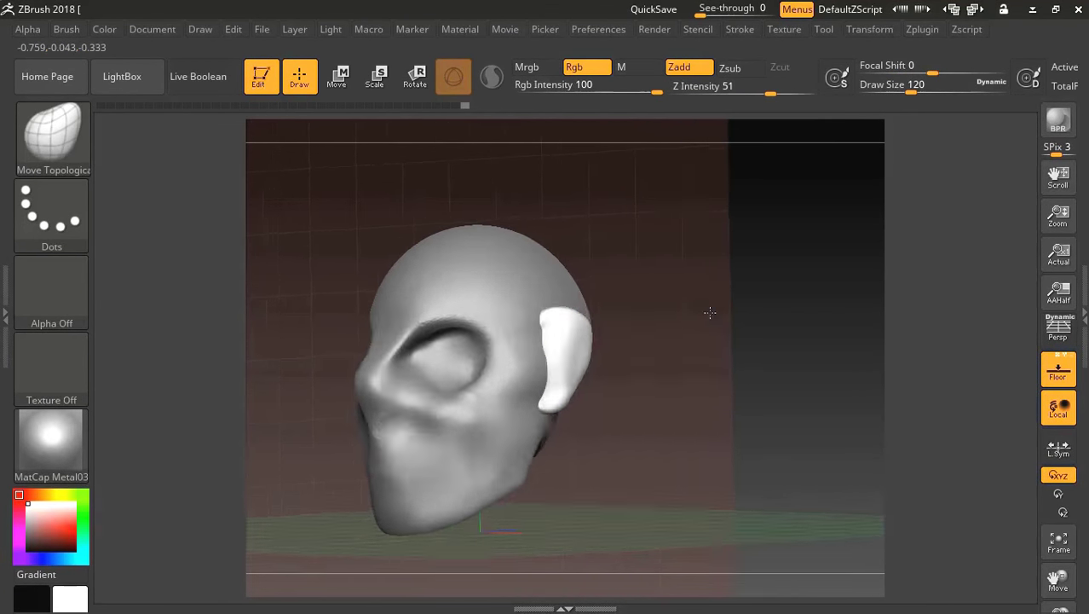
{"action": "left_click", "coordinate": [341, 79]}
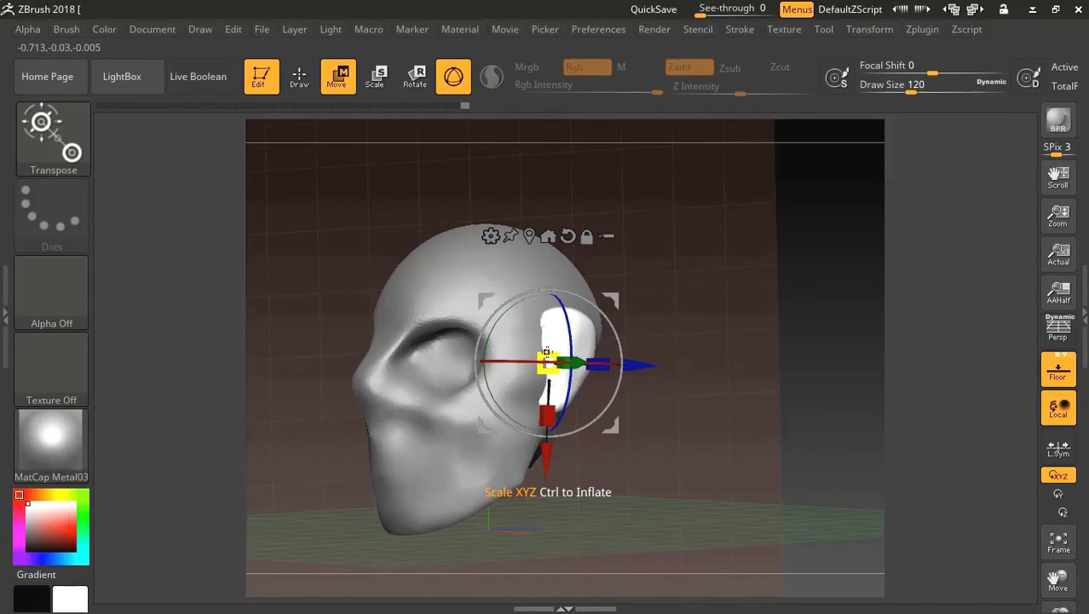
{"action": "left_click_drag", "start_coordinate": [548, 363], "coordinate": [547, 356]}
{"action": "left_click_drag", "start_coordinate": [733, 299], "coordinate": [775, 281]}
- Open the Tool palette's Deformation settings and try flipping the ear to the other side
{"action": "key", "text": "q"}
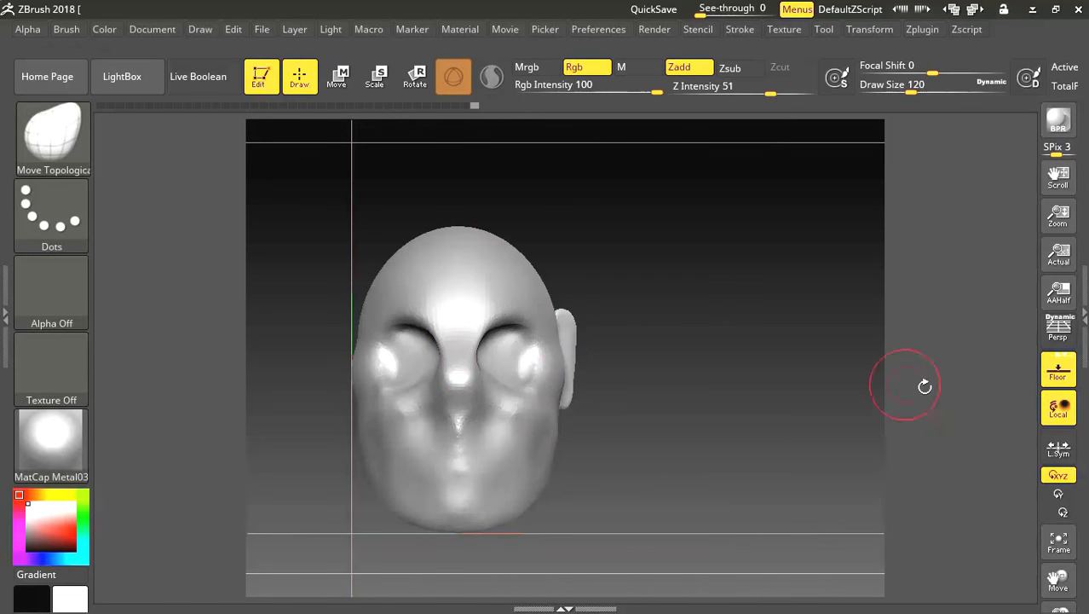
{"action": "double_click", "coordinate": [1083, 314]}
{"action": "left_click", "coordinate": [980, 218]}
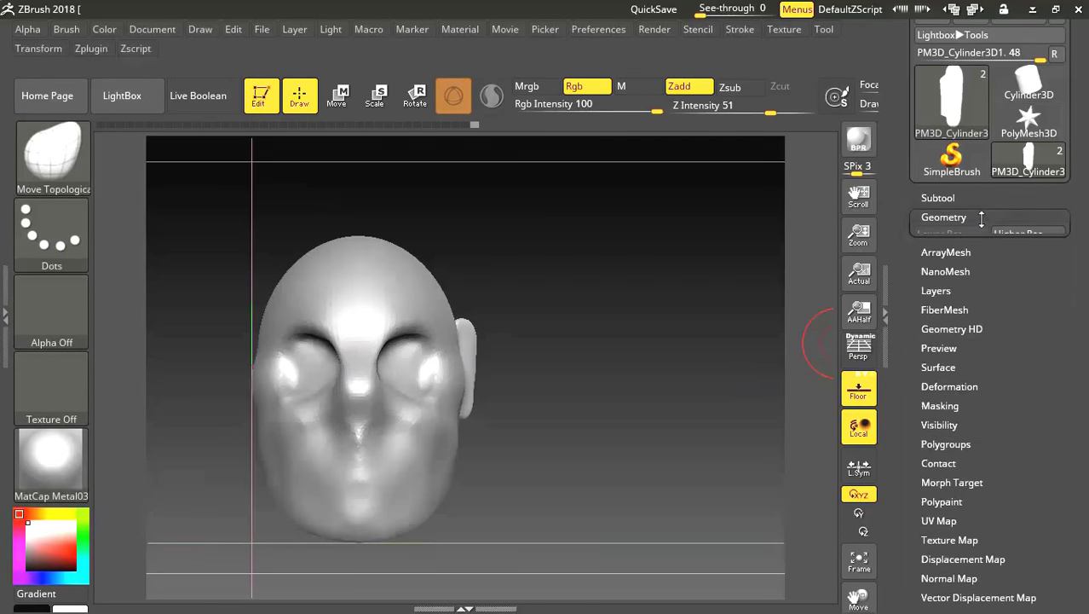
{"action": "left_click", "coordinate": [963, 368]}
{"action": "left_click", "coordinate": [988, 407]}
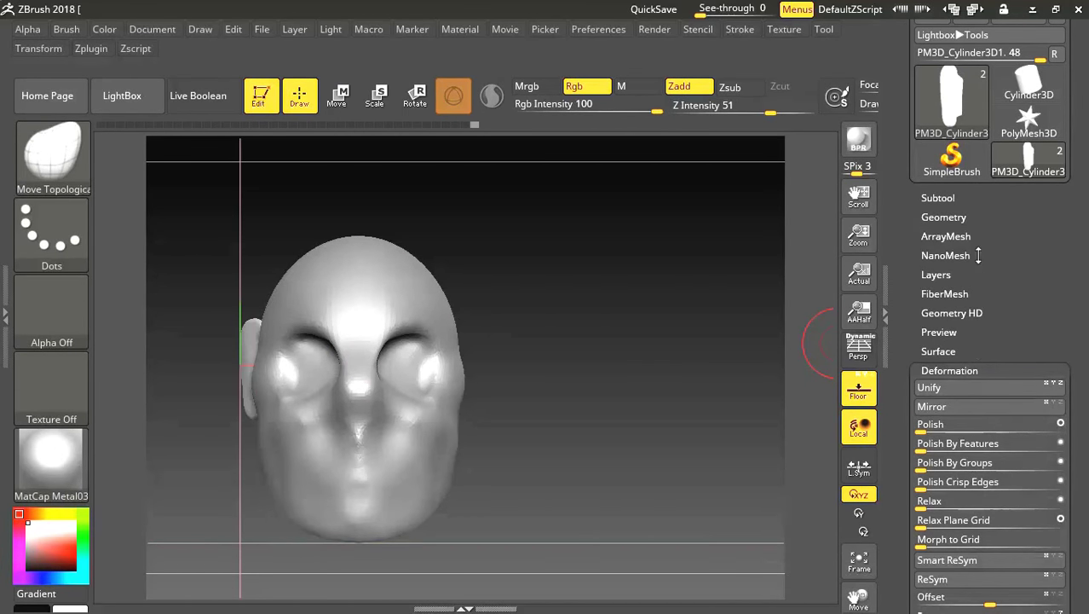
- Run Mirror And Weld from Geometry > Modify Topology, answering the Floor Elv confirmation prompts
{"action": "left_click", "coordinate": [967, 216]}
{"action": "left_click", "coordinate": [928, 440]}
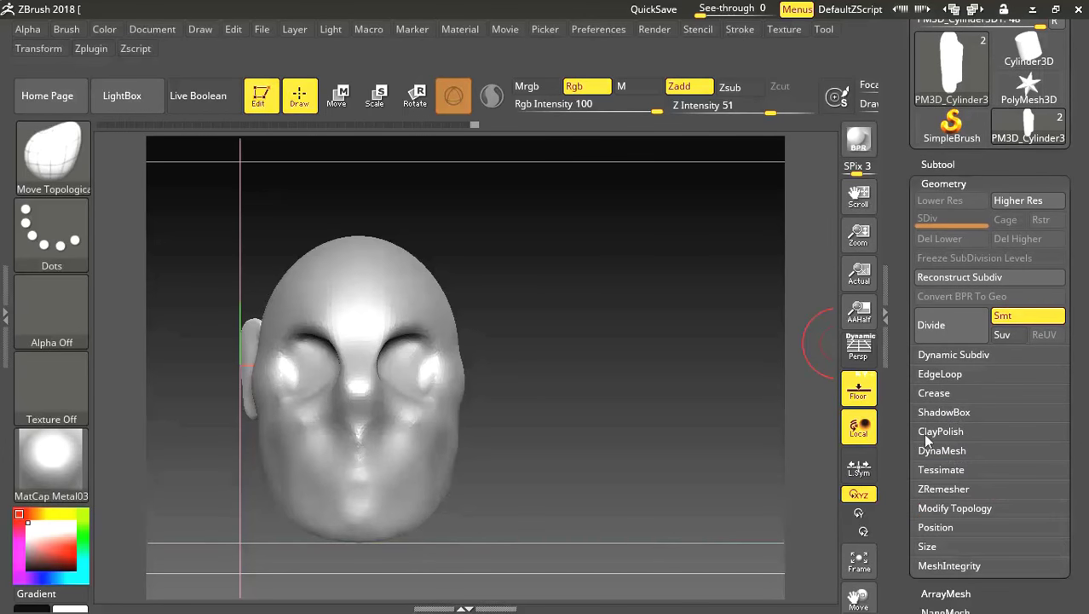
{"action": "left_click", "coordinate": [950, 508]}
{"action": "left_click", "coordinate": [954, 567]}
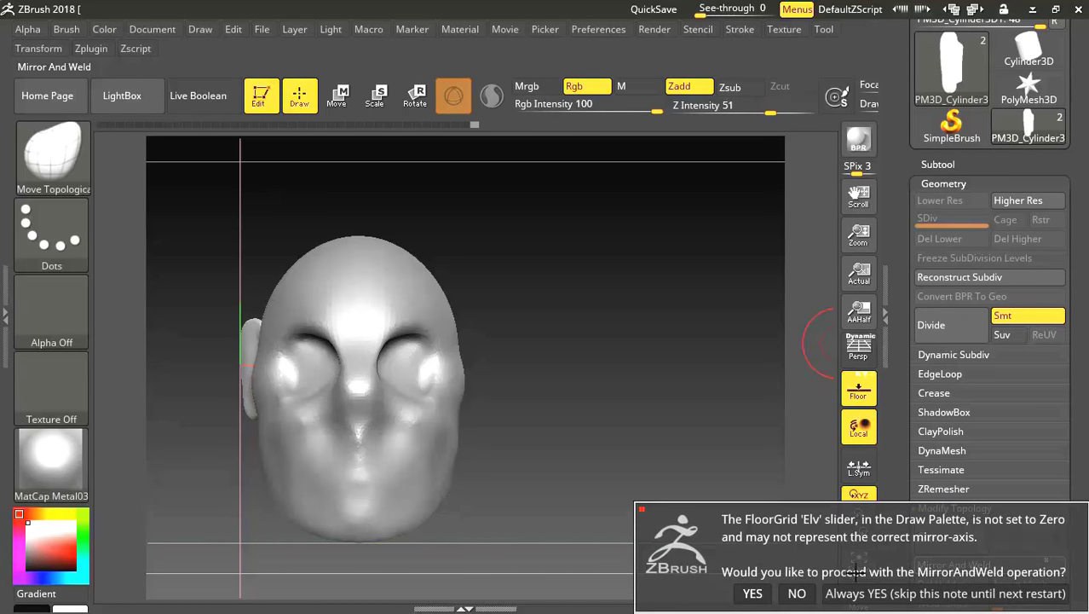
{"action": "left_click", "coordinate": [754, 593]}
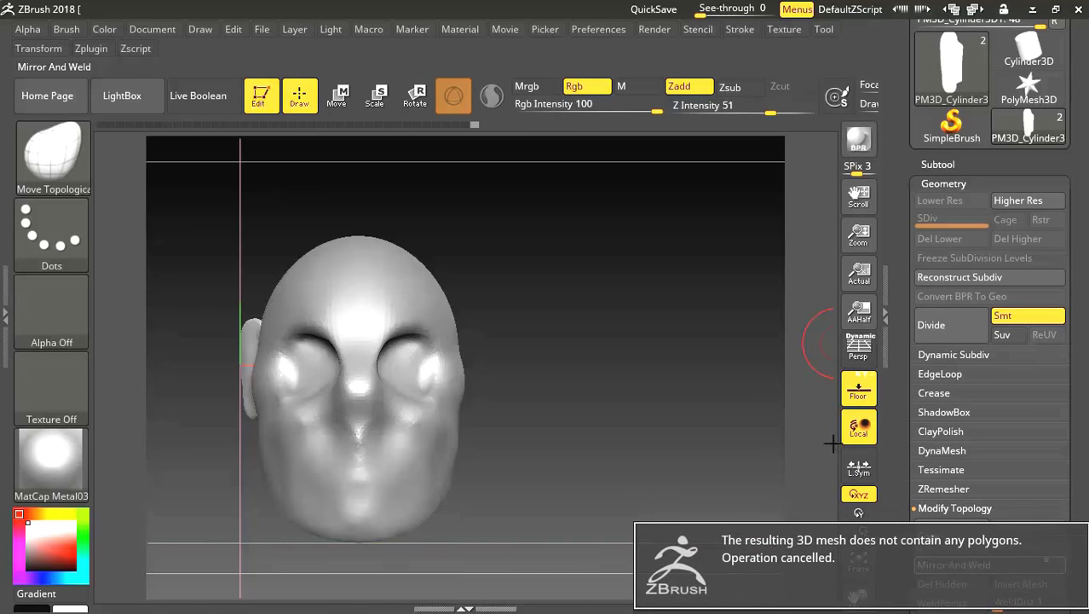
{"action": "scroll", "coordinate": [989, 341], "scroll_direction": "down", "scroll_amount": 3}
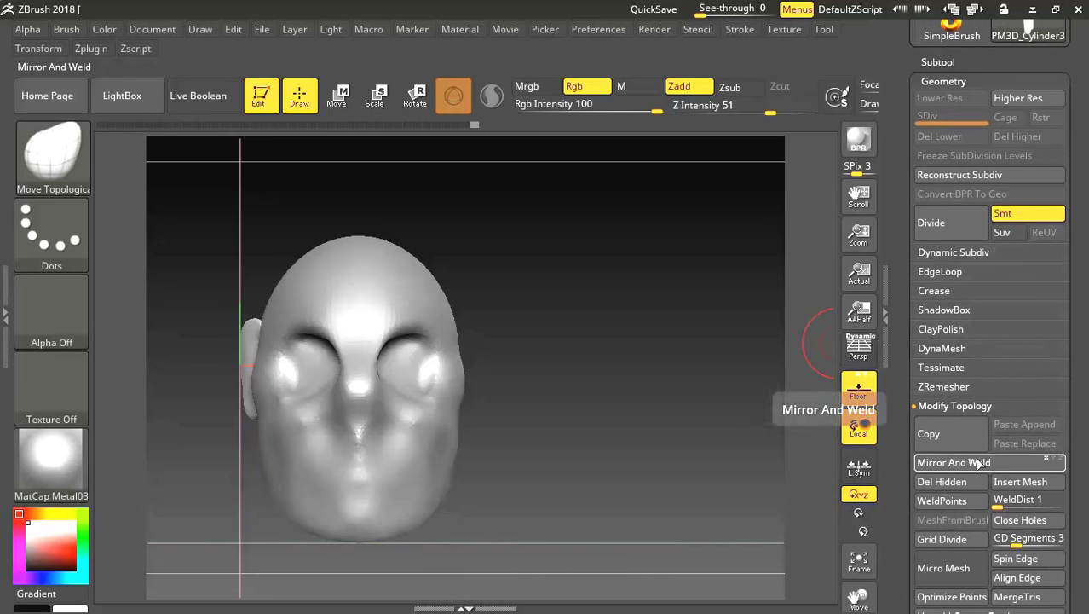
{"action": "left_click", "coordinate": [954, 461]}
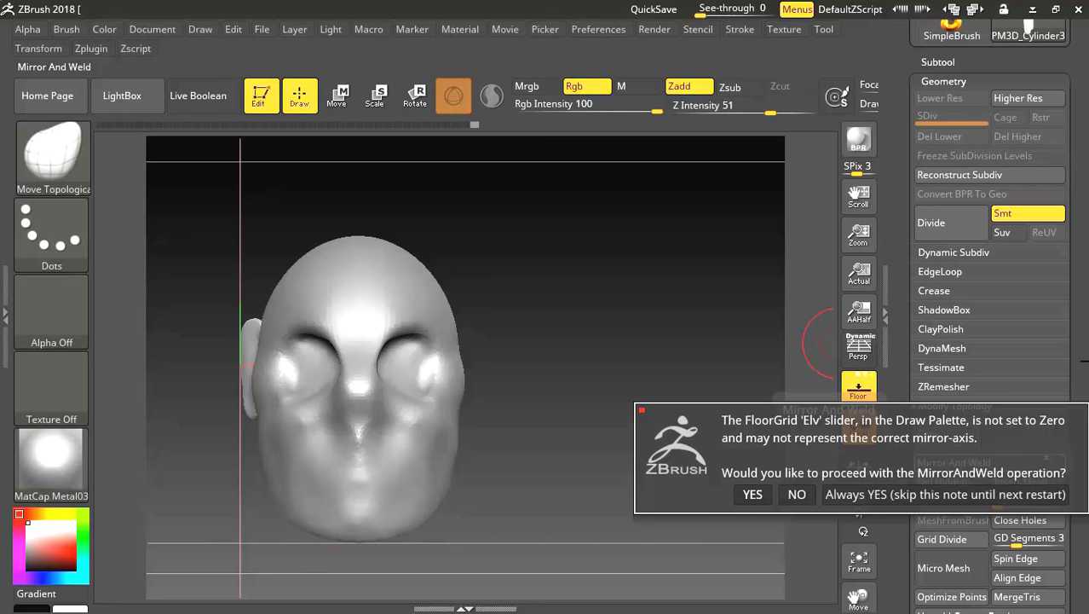
{"action": "left_click", "coordinate": [753, 495]}
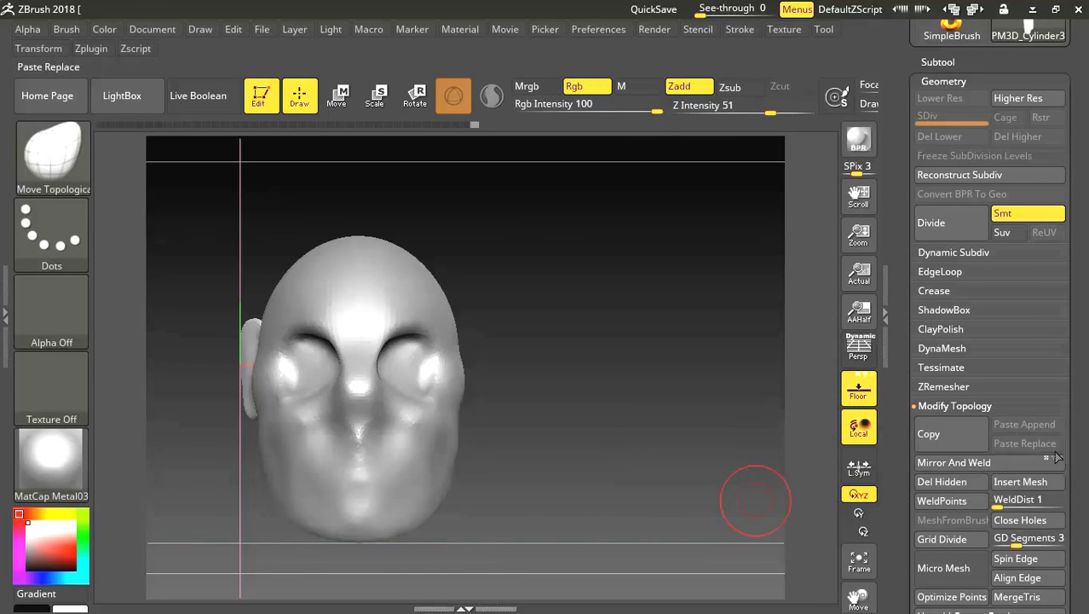
{"action": "left_click", "coordinate": [938, 465]}
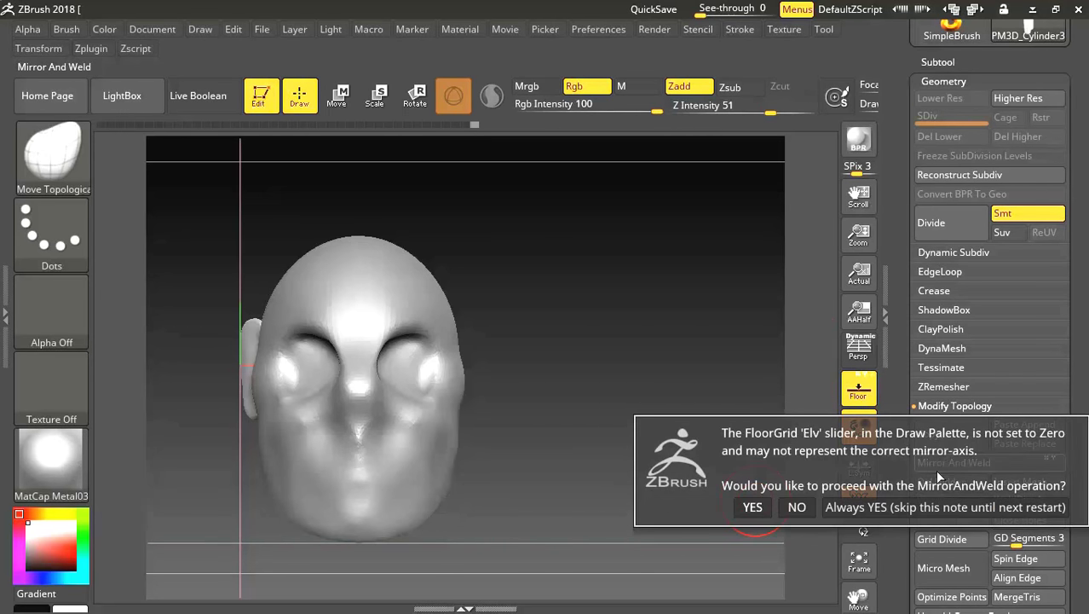
{"action": "left_click", "coordinate": [749, 508]}
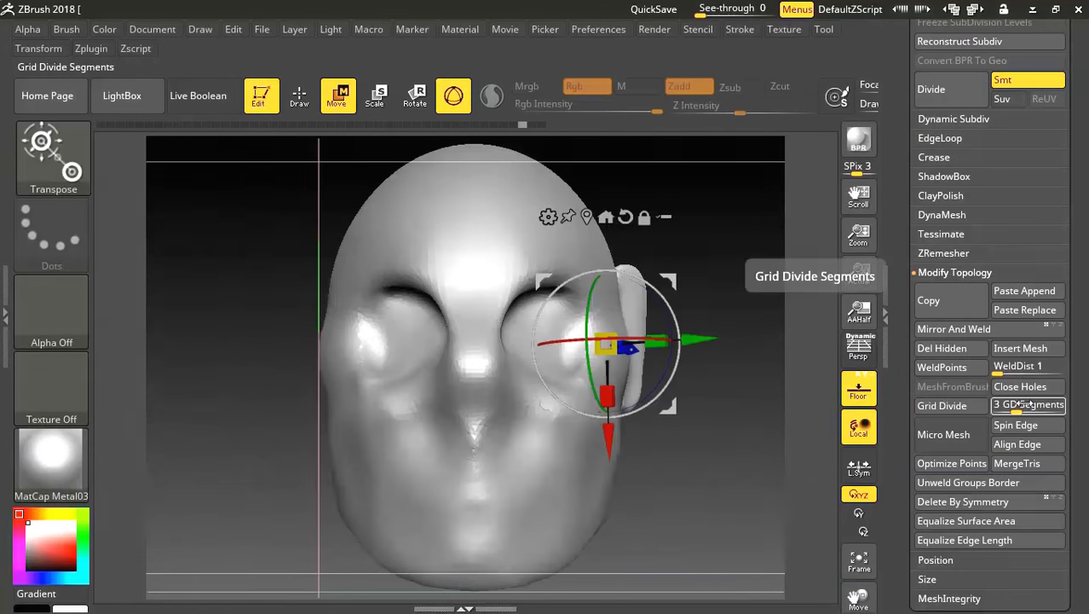
- Mirror and weld the ear to both sides, lower the ears about -0.14, and orbit to check
{"action": "left_click", "coordinate": [1023, 335]}
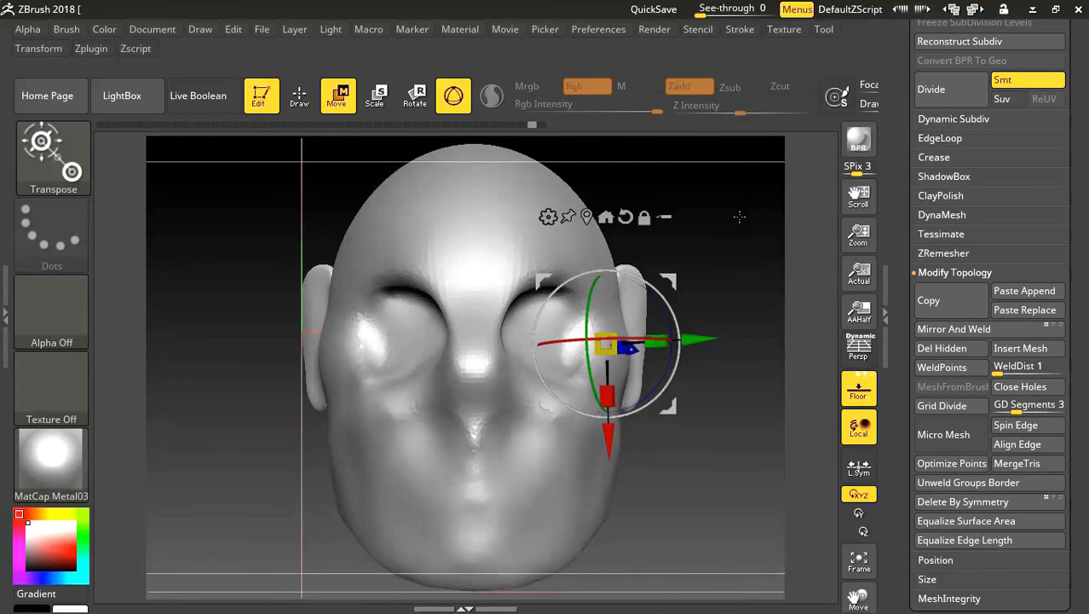
{"action": "mouse_move", "coordinate": [609, 434]}
{"action": "left_mouse_down"}
{"action": "mouse_move", "coordinate": [615, 469]}
{"action": "mouse_move", "coordinate": [620, 456]}
{"action": "left_mouse_up"}
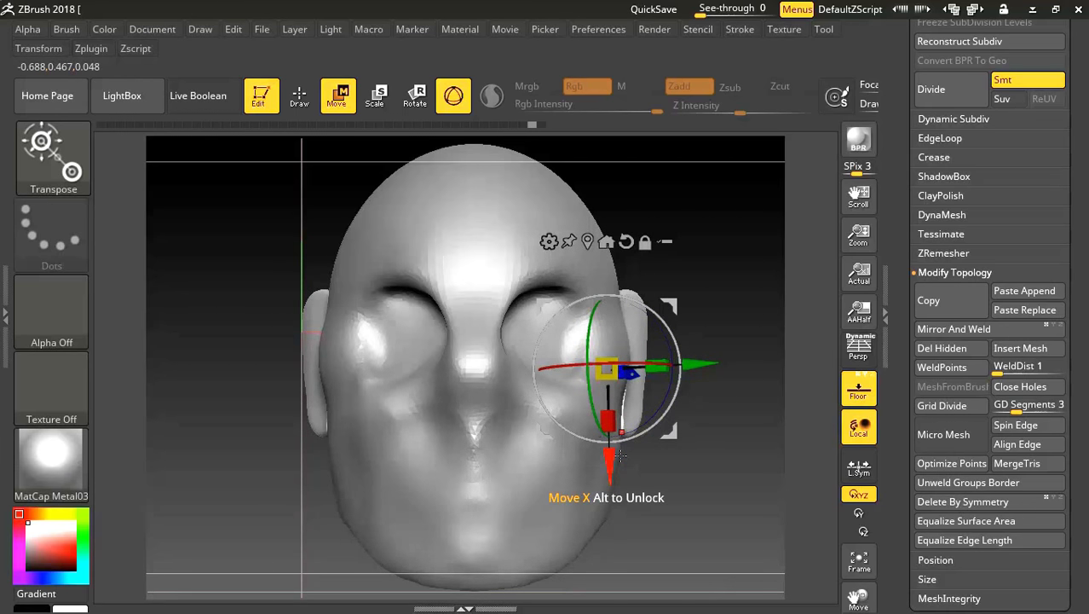
{"action": "left_click", "coordinate": [299, 95]}
{"action": "mouse_move", "coordinate": [625, 231]}
{"action": "left_mouse_down"}
{"action": "mouse_move", "coordinate": [613, 236]}
{"action": "mouse_move", "coordinate": [718, 219]}
{"action": "mouse_move", "coordinate": [643, 266]}
{"action": "left_mouse_up"}
{"action": "left_click_drag", "start_coordinate": [674, 223], "coordinate": [714, 209]}
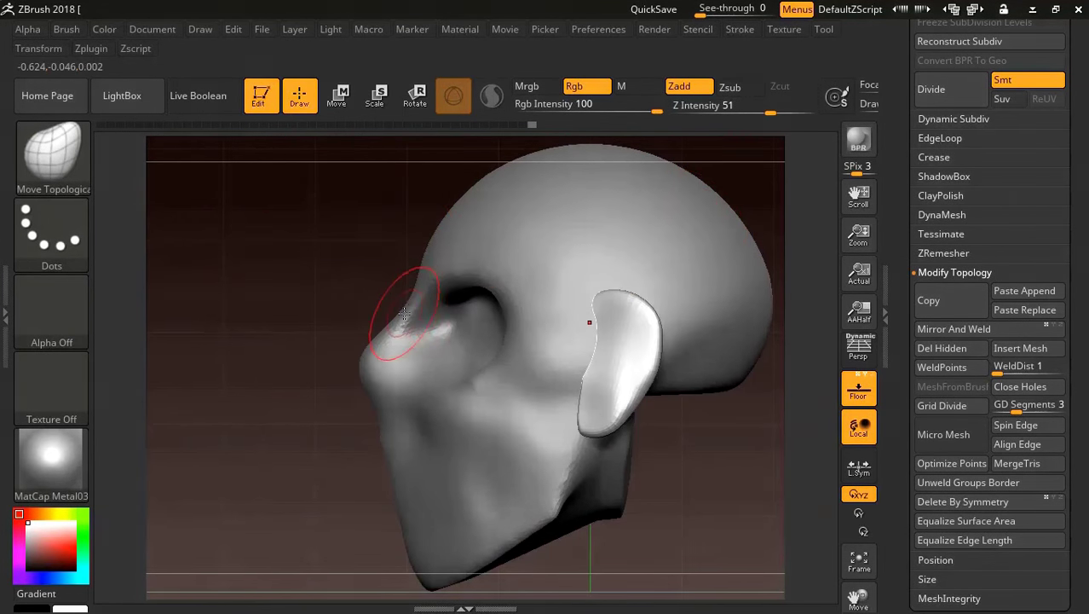
{"action": "left_click_drag", "start_coordinate": [900, 162], "coordinate": [900, 426]}
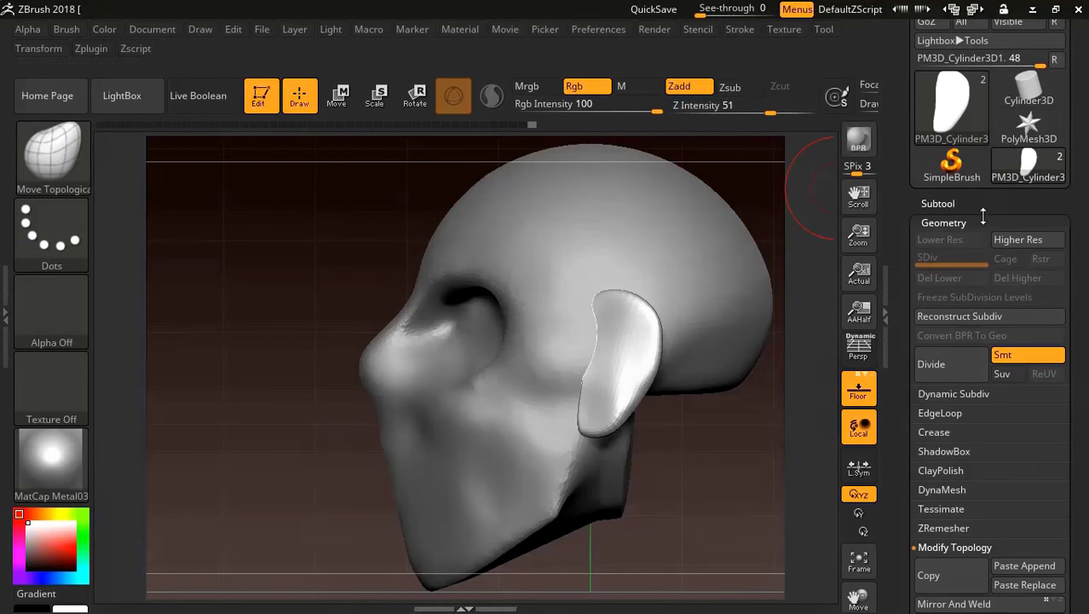
- Select the head subtool and orbit to a three-quarter left view
{"action": "left_click", "coordinate": [943, 266]}
{"action": "left_click", "coordinate": [627, 223], "text": "alt"}
{"action": "left_click_drag", "start_coordinate": [418, 281], "coordinate": [379, 299]}
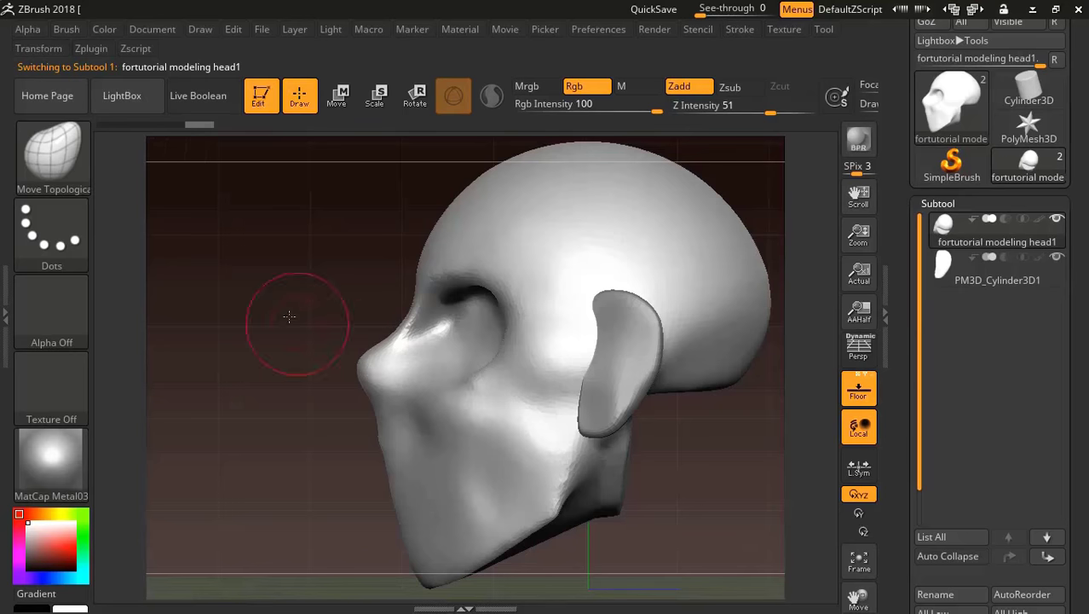
{"action": "left_click_drag", "start_coordinate": [289, 317], "coordinate": [393, 324]}
{"action": "left_click_drag", "start_coordinate": [668, 227], "coordinate": [628, 200]}
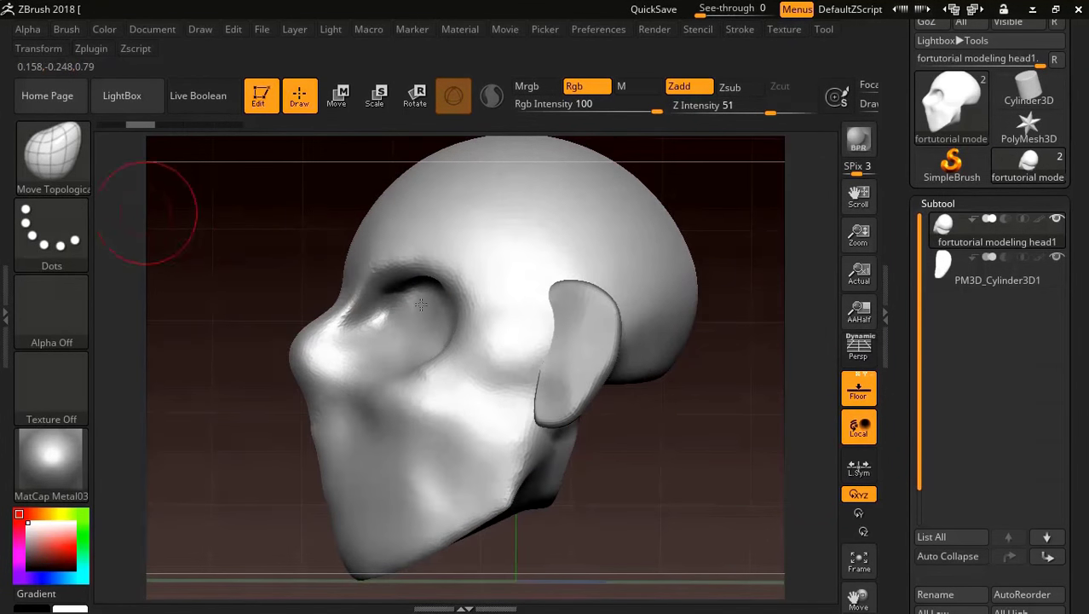
- Switch to the ClayBuildup brush with Draw Size 5
{"action": "key", "text": "space"}
{"action": "left_click", "coordinate": [353, 332]}
{"action": "left_click", "coordinate": [569, 211]}
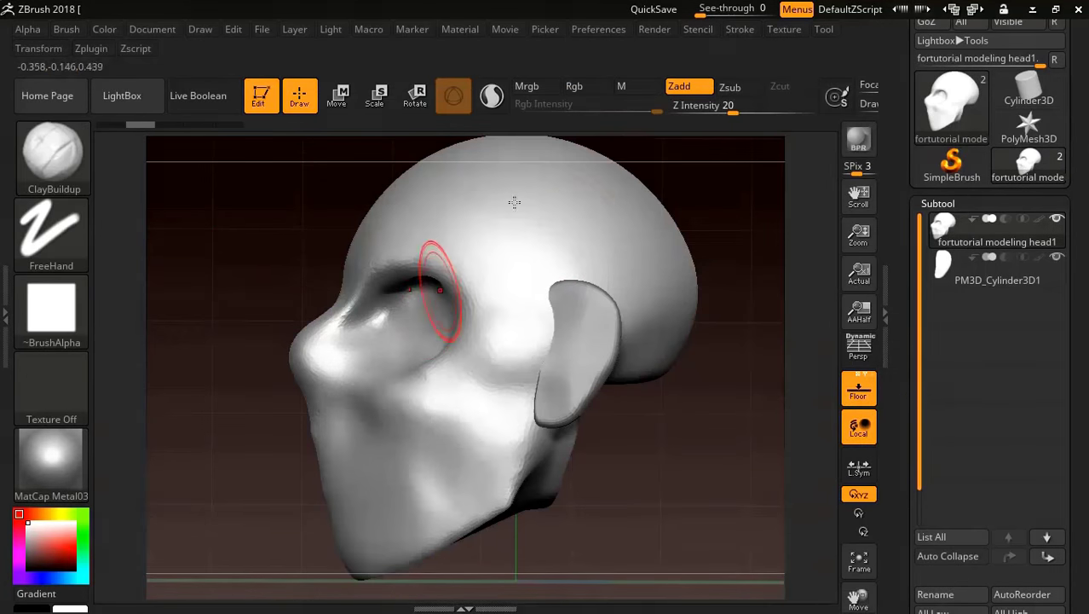
{"action": "key", "text": "space"}
{"action": "left_click_drag", "start_coordinate": [528, 248], "coordinate": [474, 249]}
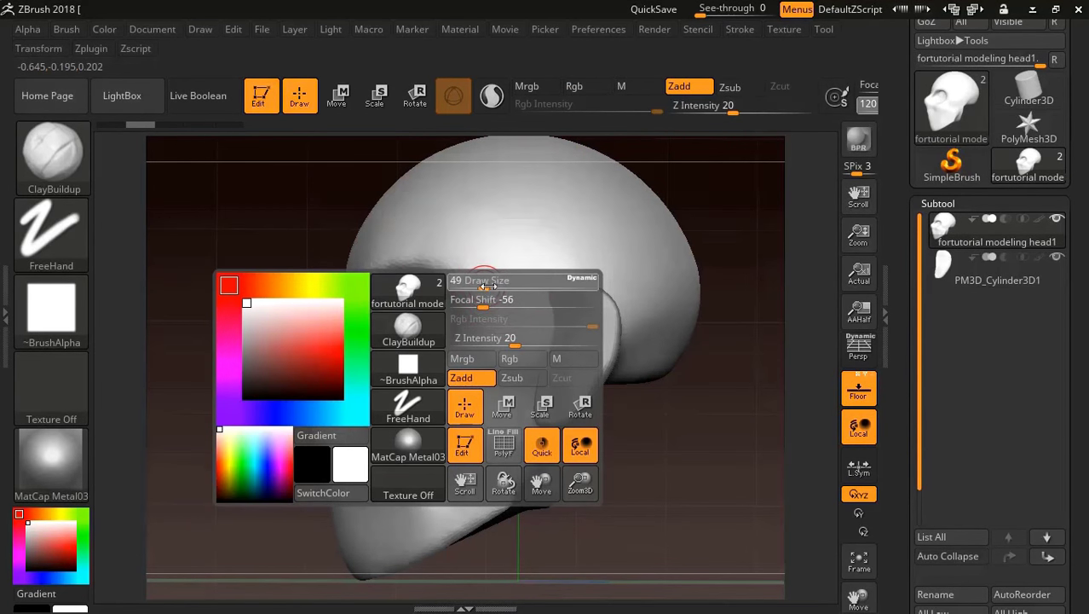
- Carve deeper, rougher eye sockets on both sides, undoing two unwanted strokes
{"action": "key", "text": "ctrl+z"}
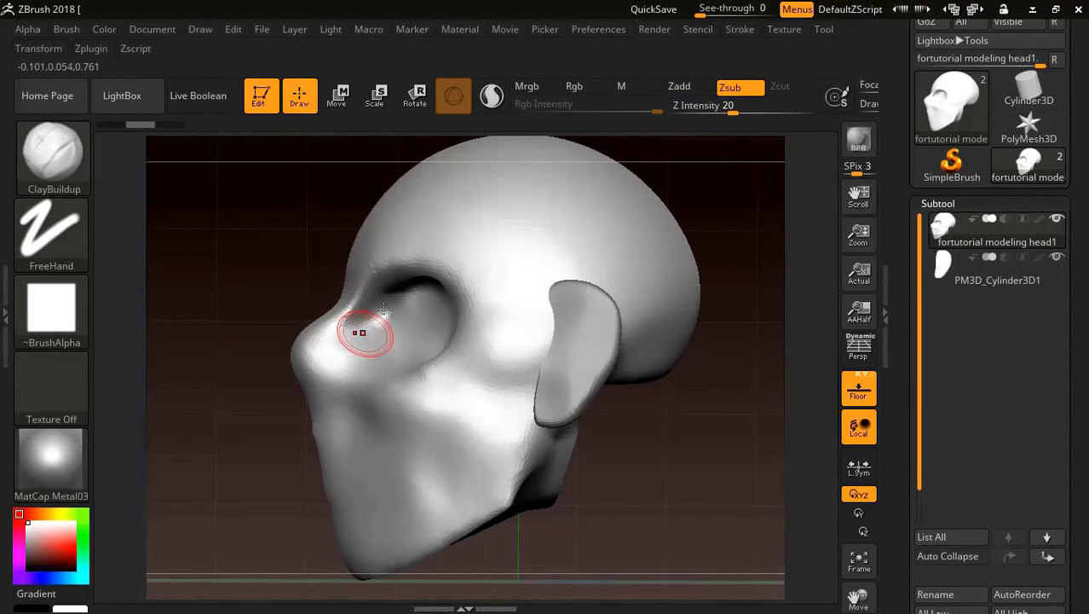
{"action": "key", "text": "ctrl+z"}
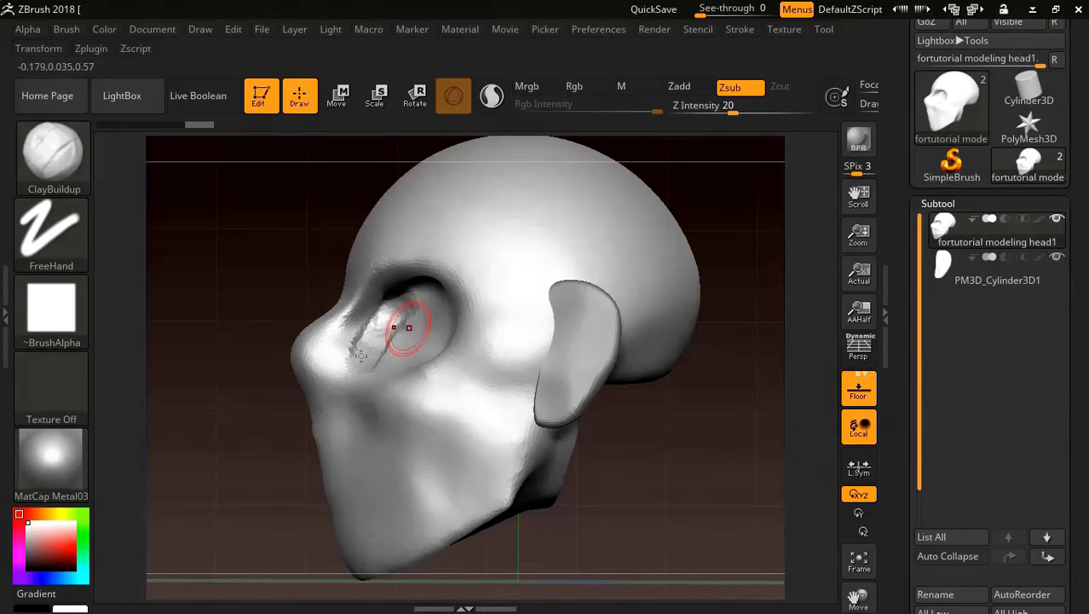
{"action": "left_click_drag", "start_coordinate": [361, 354], "coordinate": [338, 305]}
{"action": "left_click_drag", "start_coordinate": [647, 213], "coordinate": [722, 204]}
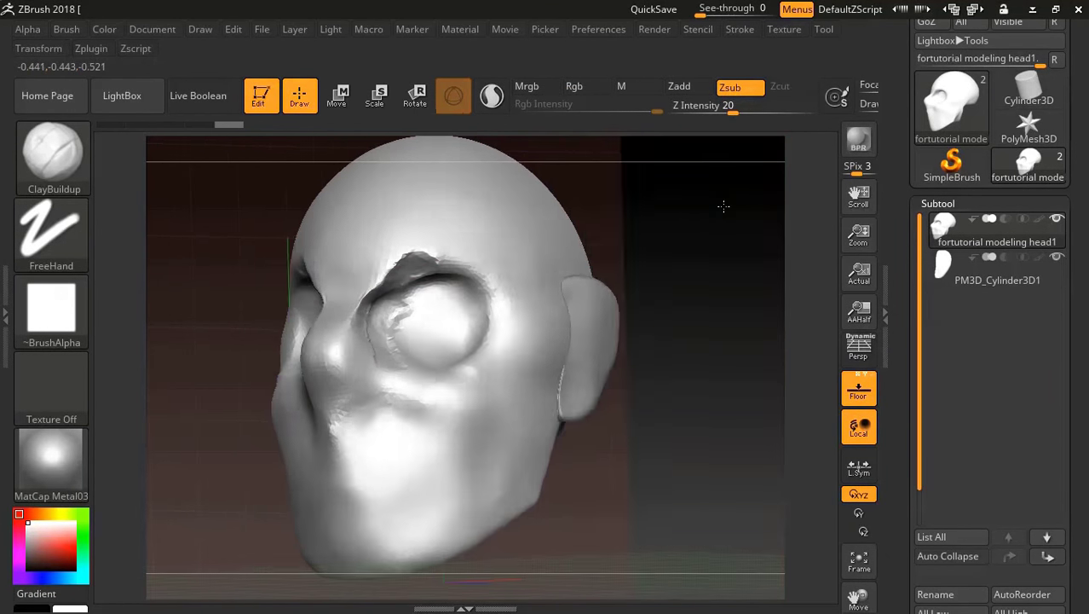
{"action": "mouse_move", "coordinate": [458, 289]}
{"action": "left_mouse_down"}
{"action": "mouse_move", "coordinate": [391, 272]}
{"action": "mouse_move", "coordinate": [410, 268]}
{"action": "mouse_move", "coordinate": [453, 299]}
{"action": "mouse_move", "coordinate": [401, 350]}
{"action": "left_mouse_up"}
{"action": "mouse_move", "coordinate": [690, 247]}
{"action": "left_mouse_down"}
{"action": "mouse_move", "coordinate": [425, 331]}
{"action": "mouse_move", "coordinate": [478, 294]}
{"action": "left_mouse_up"}
{"action": "left_click_drag", "start_coordinate": [669, 256], "coordinate": [605, 280]}
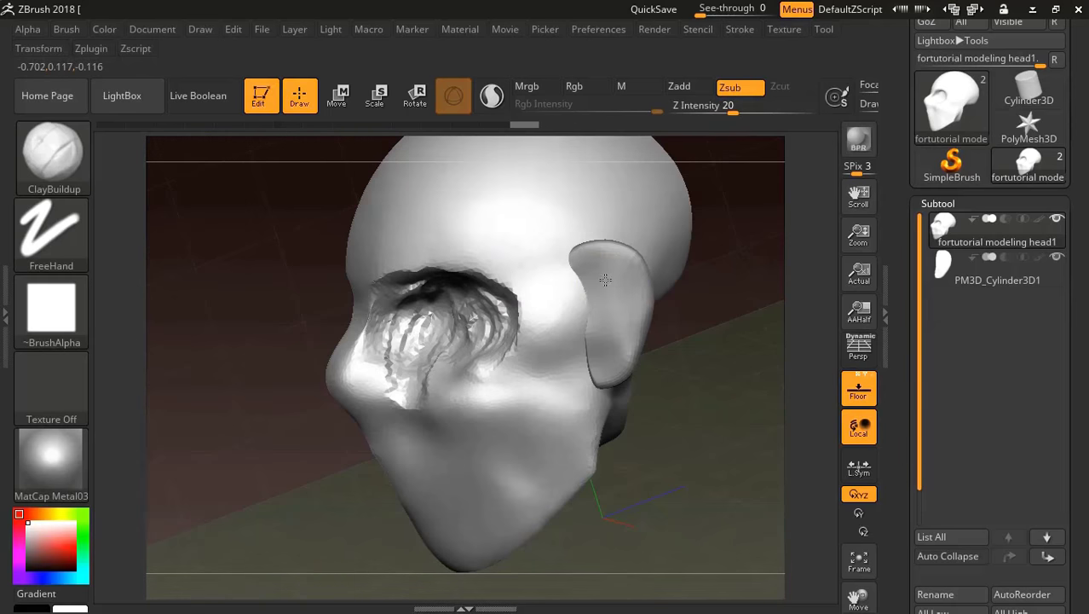
{"action": "left_click_drag", "start_coordinate": [503, 306], "coordinate": [491, 341]}
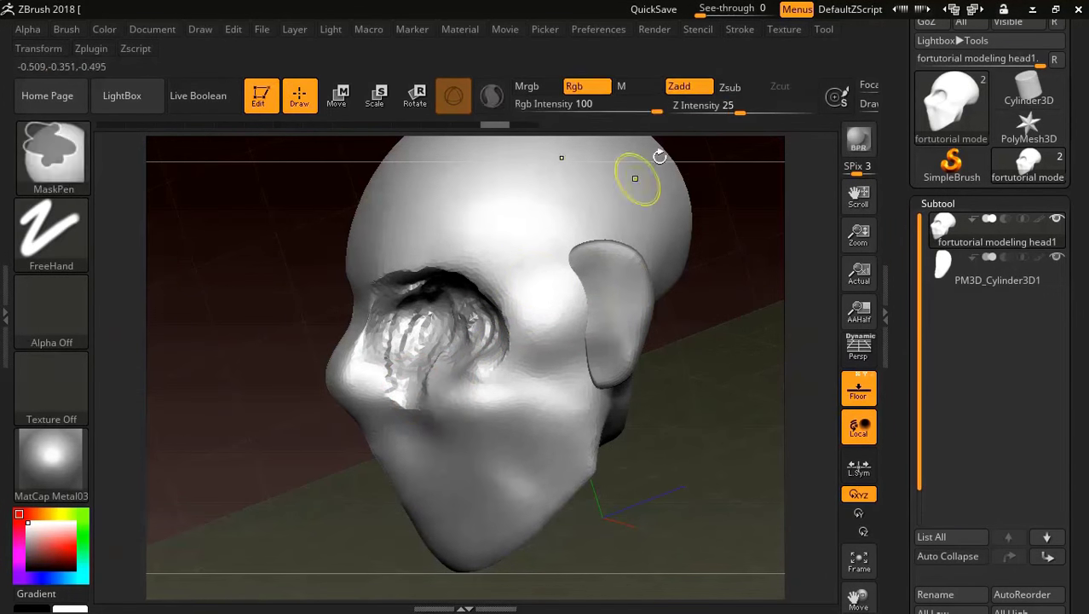
- Smooth the rough eye sockets into soft hollows under the brows
{"action": "left_click_drag", "start_coordinate": [426, 281], "coordinate": [458, 321], "text": "shift"}
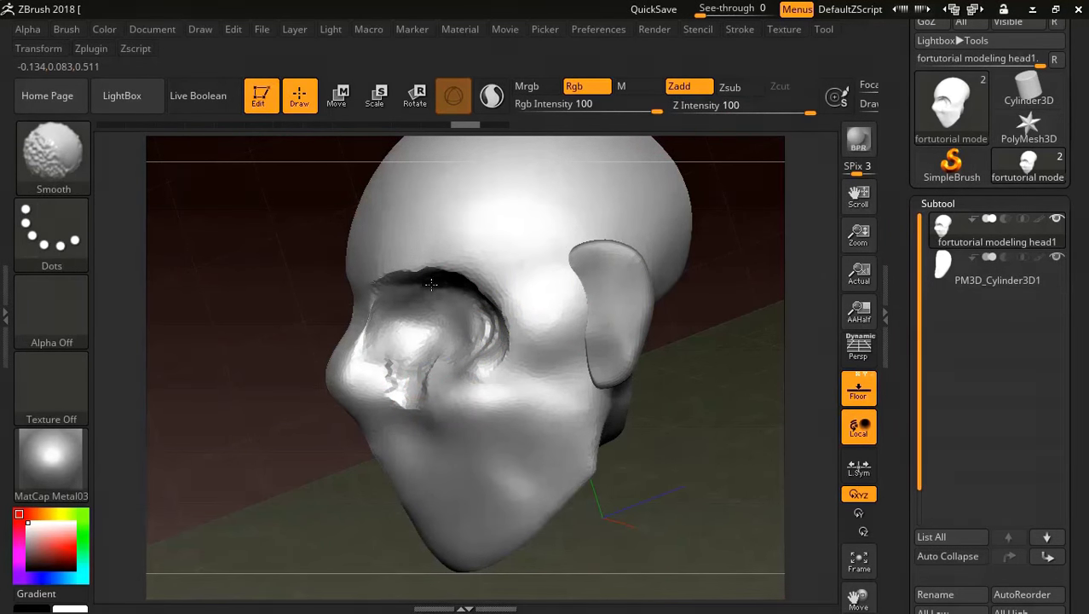
{"action": "mouse_move", "coordinate": [421, 398]}
{"action": "left_mouse_down"}
{"action": "mouse_move", "coordinate": [511, 324]}
{"action": "mouse_move", "coordinate": [418, 269]}
{"action": "left_mouse_up"}
{"action": "left_click_drag", "start_coordinate": [665, 341], "coordinate": [718, 214]}
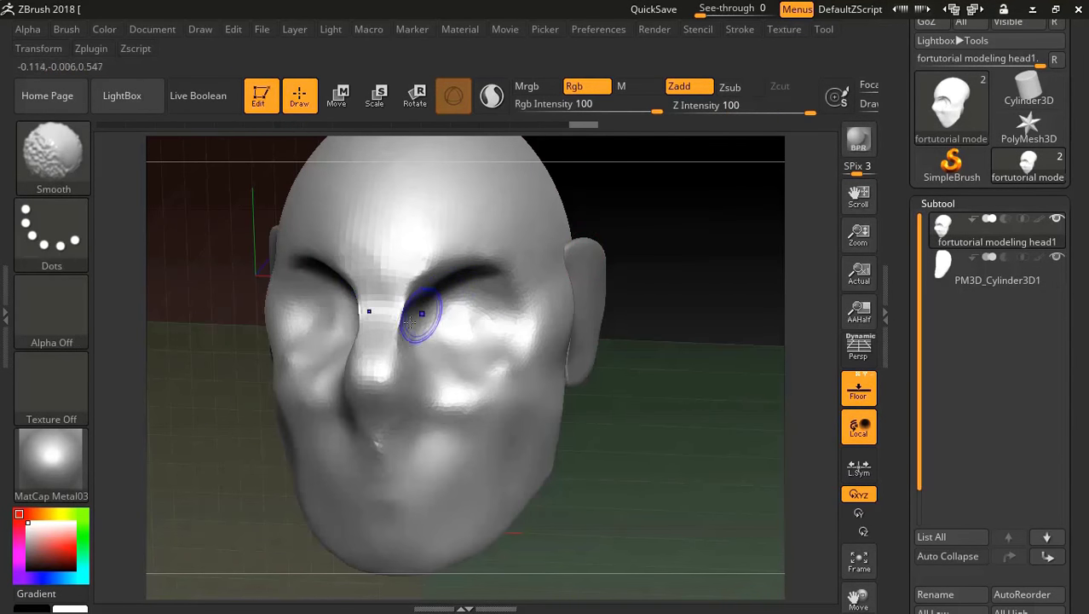
- Build up bumps under both eyes, then smooth them and the area near the mouth
{"action": "left_click_drag", "start_coordinate": [462, 304], "coordinate": [450, 328], "text": "shift"}
{"action": "left_click_drag", "start_coordinate": [430, 388], "coordinate": [468, 411]}
{"action": "left_click_drag", "start_coordinate": [421, 376], "coordinate": [443, 400], "text": "shift"}
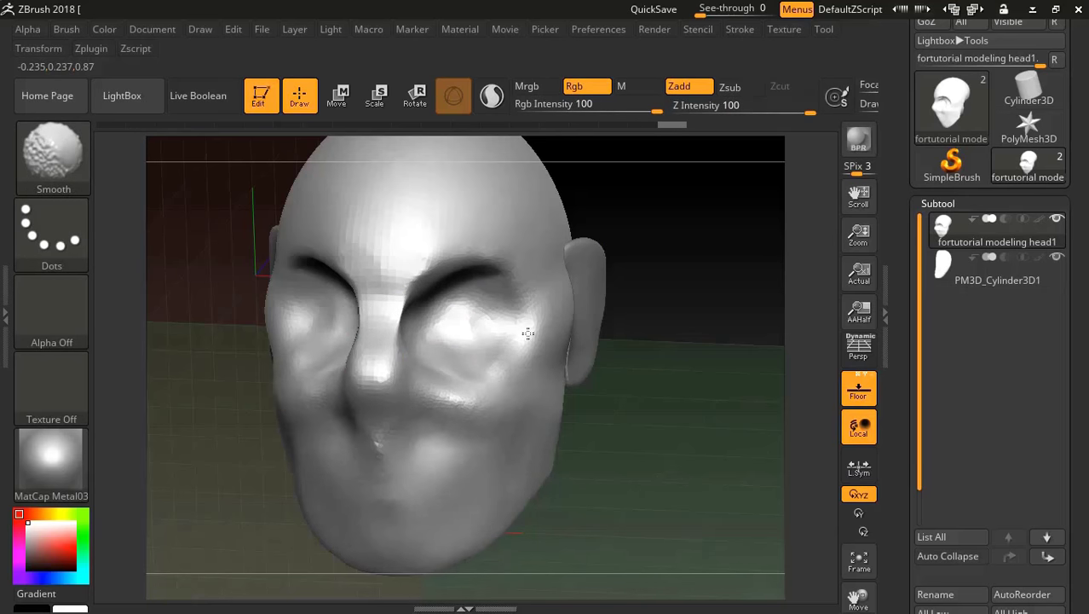
{"action": "mouse_move", "coordinate": [597, 358]}
{"action": "left_mouse_down"}
{"action": "mouse_move", "coordinate": [462, 446]}
{"action": "mouse_move", "coordinate": [518, 452]}
{"action": "left_mouse_up"}
{"action": "mouse_move", "coordinate": [628, 428]}
{"action": "left_mouse_down"}
{"action": "mouse_move", "coordinate": [727, 383]}
{"action": "mouse_move", "coordinate": [696, 370]}
{"action": "left_mouse_up"}
{"action": "key", "text": "space"}
- Select the TrimAdaptive brush and enlarge its Draw Size to 163
{"action": "left_click", "coordinate": [445, 341]}
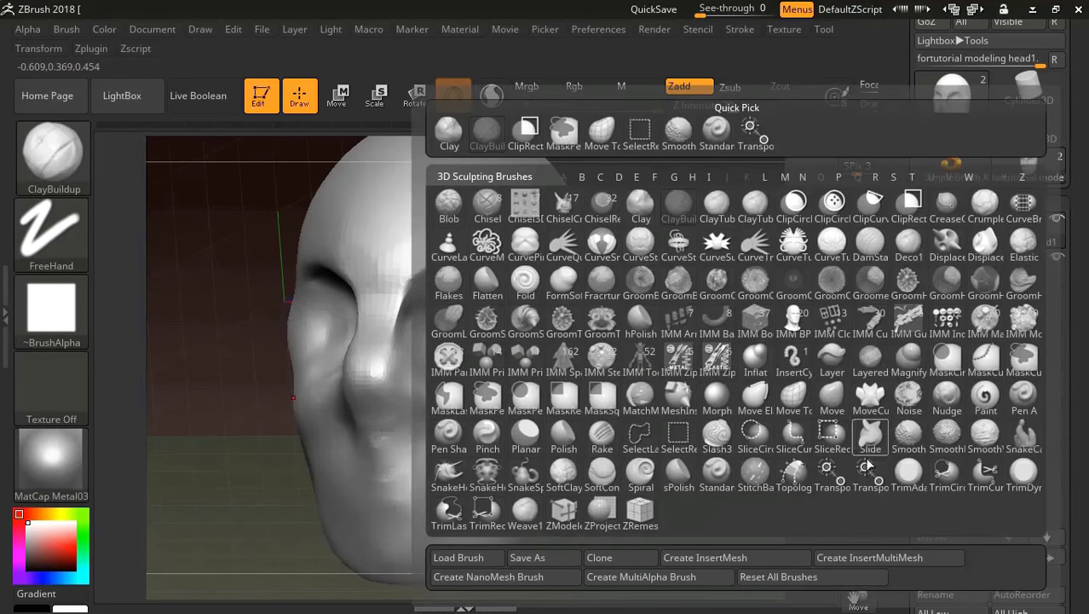
{"action": "left_click", "coordinate": [867, 462]}
{"action": "key", "text": "space"}
{"action": "left_click", "coordinate": [460, 386]}
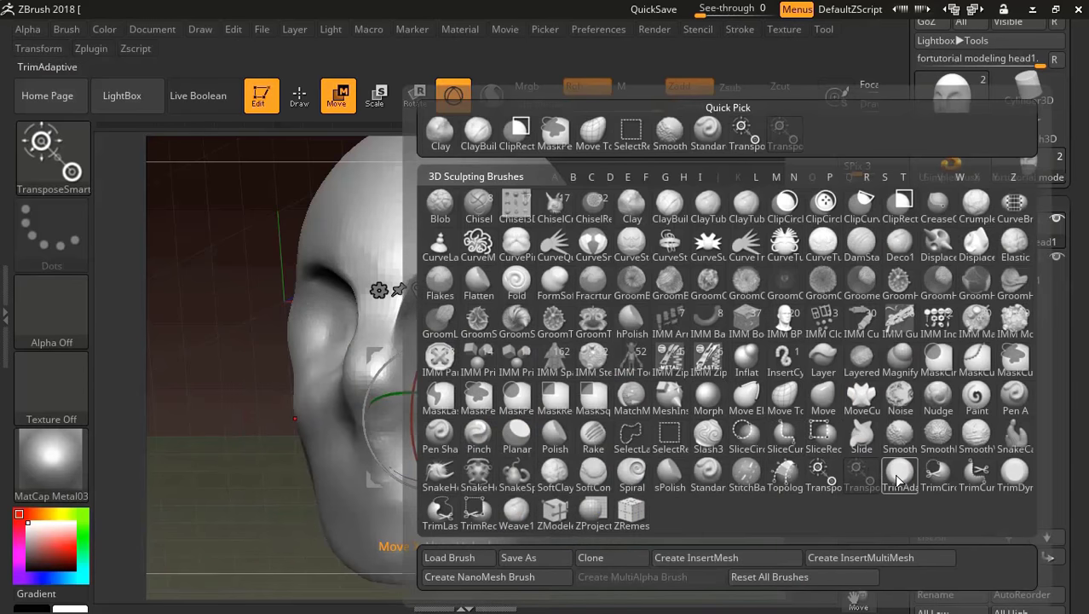
{"action": "left_click", "coordinate": [897, 473]}
{"action": "key", "text": "space"}
{"action": "left_click_drag", "start_coordinate": [544, 254], "coordinate": [566, 264]}
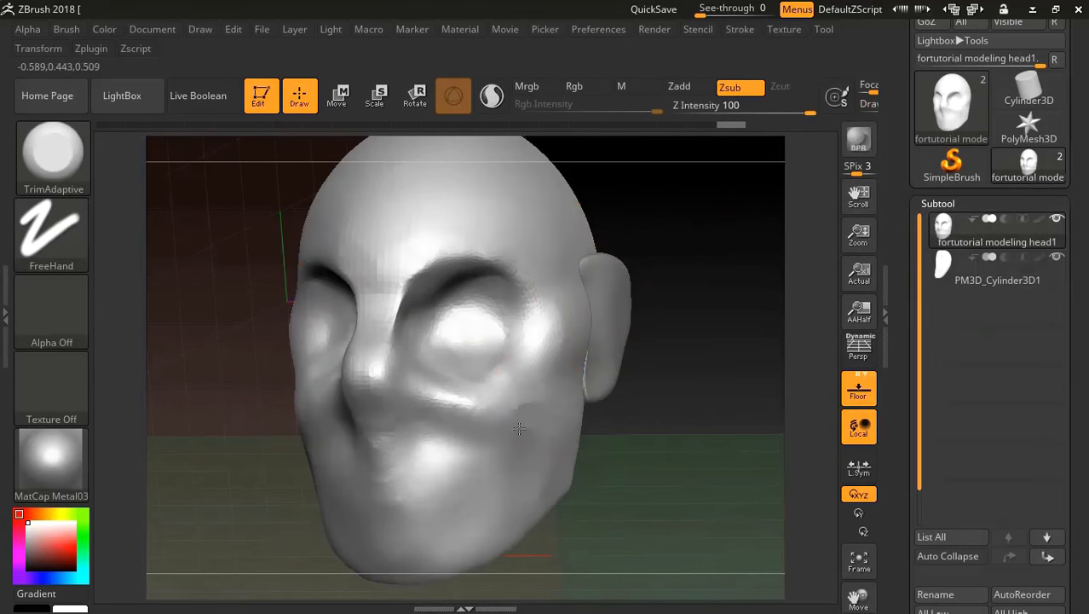
{"action": "key", "text": "ctrl"}
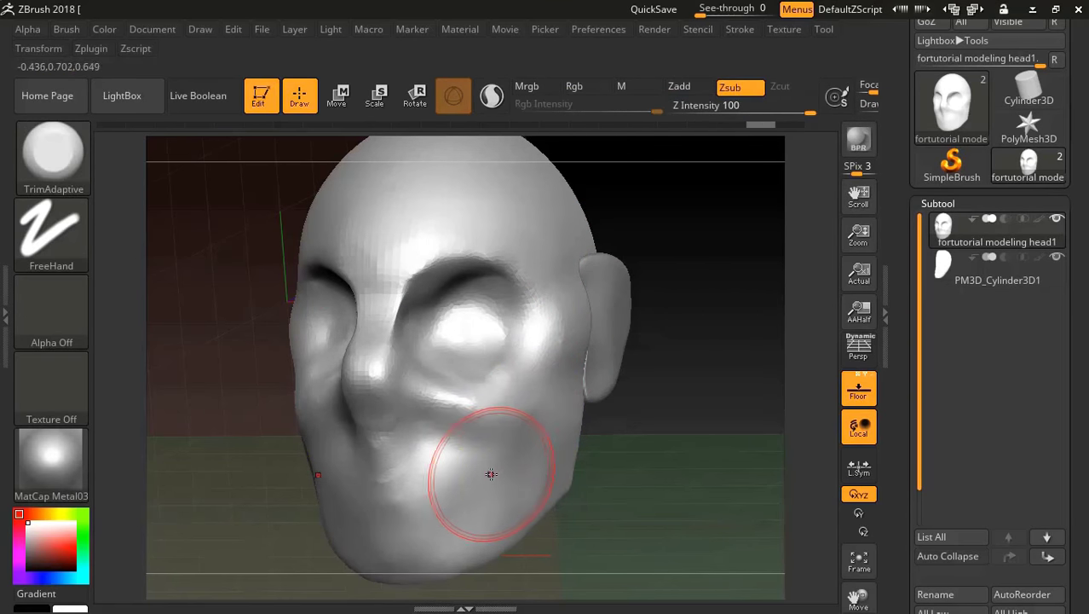
- Set the stroke to Dots and flatten the chin, lower jaw and cheeks into broader planes
{"action": "left_click", "coordinate": [48, 231]}
{"action": "left_click", "coordinate": [401, 316]}
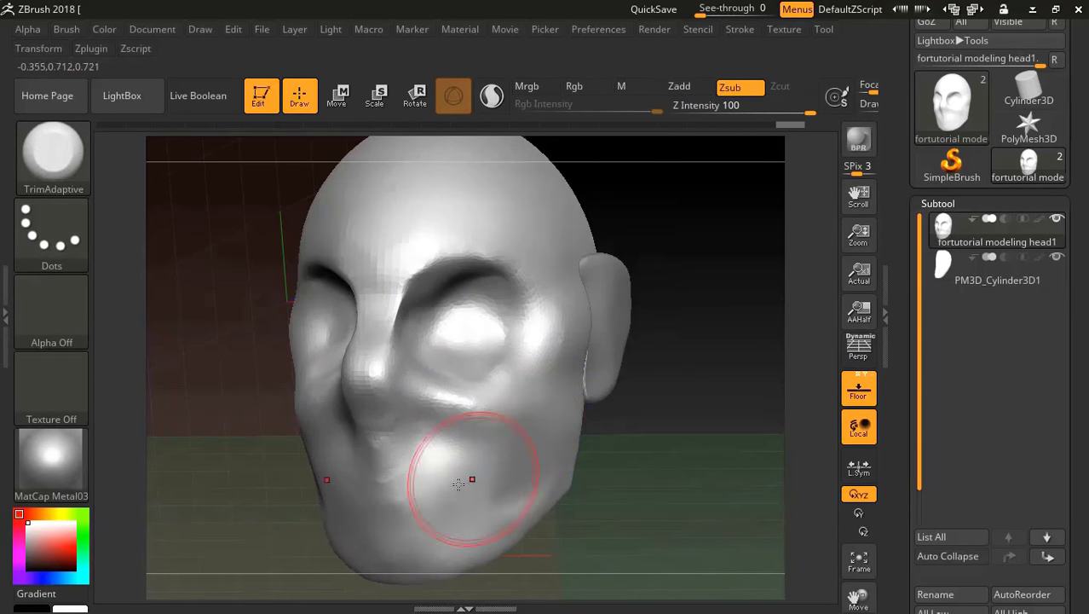
{"action": "mouse_move", "coordinate": [479, 462]}
{"action": "left_mouse_down", "text": "shift"}
{"action": "mouse_move", "coordinate": [474, 479]}
{"action": "mouse_move", "coordinate": [401, 418]}
{"action": "left_mouse_up", "text": "shift"}
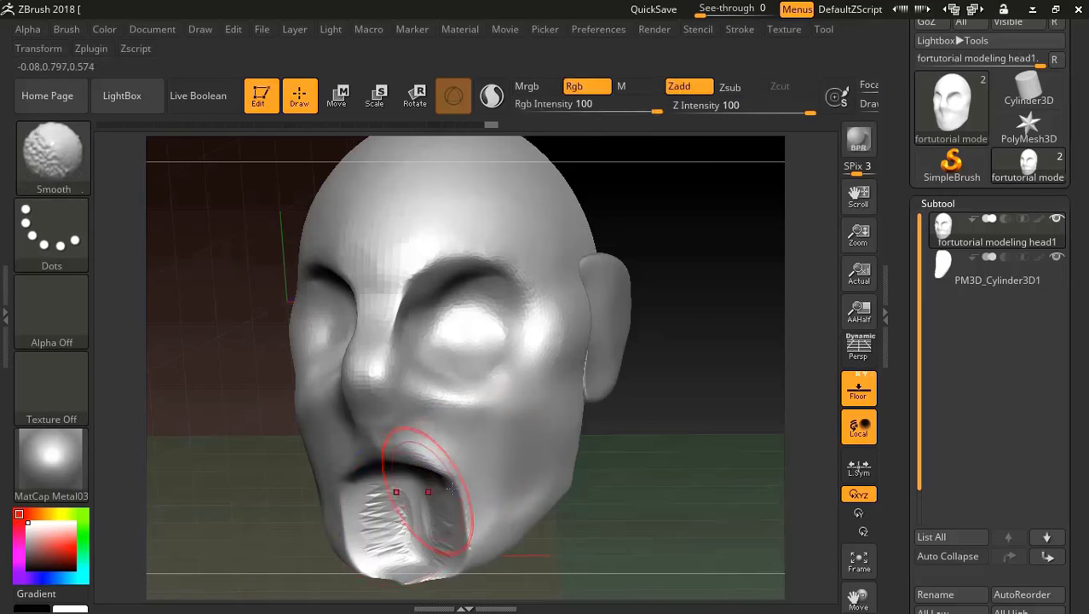
{"action": "mouse_move", "coordinate": [647, 478]}
{"action": "left_mouse_down"}
{"action": "mouse_move", "coordinate": [674, 246]}
{"action": "mouse_move", "coordinate": [530, 506]}
{"action": "left_mouse_up"}
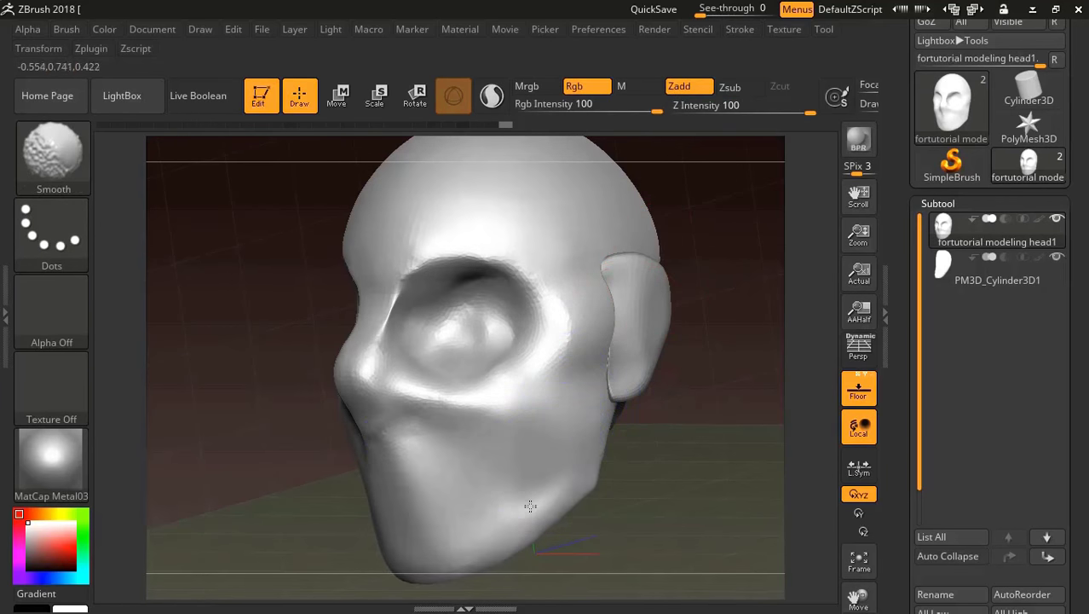
{"action": "left_click_drag", "start_coordinate": [522, 463], "coordinate": [528, 427], "text": "shift"}
{"action": "mouse_move", "coordinate": [716, 230]}
{"action": "left_mouse_down"}
{"action": "mouse_move", "coordinate": [742, 206]}
{"action": "mouse_move", "coordinate": [712, 203]}
{"action": "mouse_move", "coordinate": [505, 462]}
{"action": "left_mouse_up"}
{"action": "mouse_move", "coordinate": [750, 239]}
{"action": "left_mouse_down"}
{"action": "mouse_move", "coordinate": [737, 199]}
{"action": "mouse_move", "coordinate": [681, 194]}
{"action": "mouse_move", "coordinate": [648, 213]}
{"action": "left_mouse_up"}
{"action": "key", "text": "alt"}
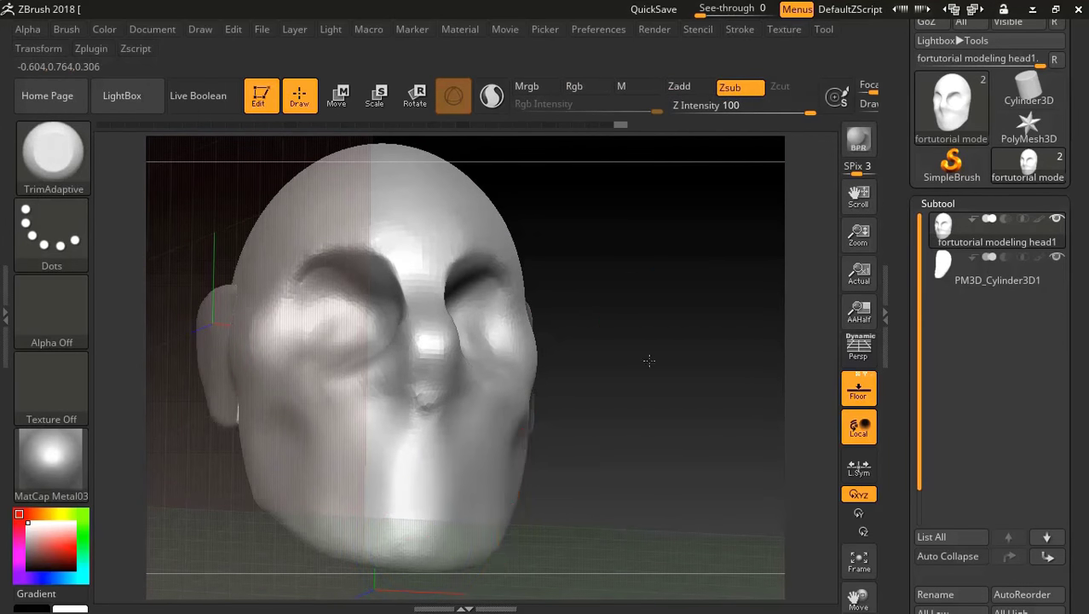
- Frame the head and switch to Move Topological at Draw Size 234
{"action": "mouse_move", "coordinate": [652, 360]}
{"action": "left_mouse_down"}
{"action": "mouse_move", "coordinate": [671, 288]}
{"action": "mouse_move", "coordinate": [308, 252]}
{"action": "mouse_move", "coordinate": [333, 256]}
{"action": "left_mouse_up"}
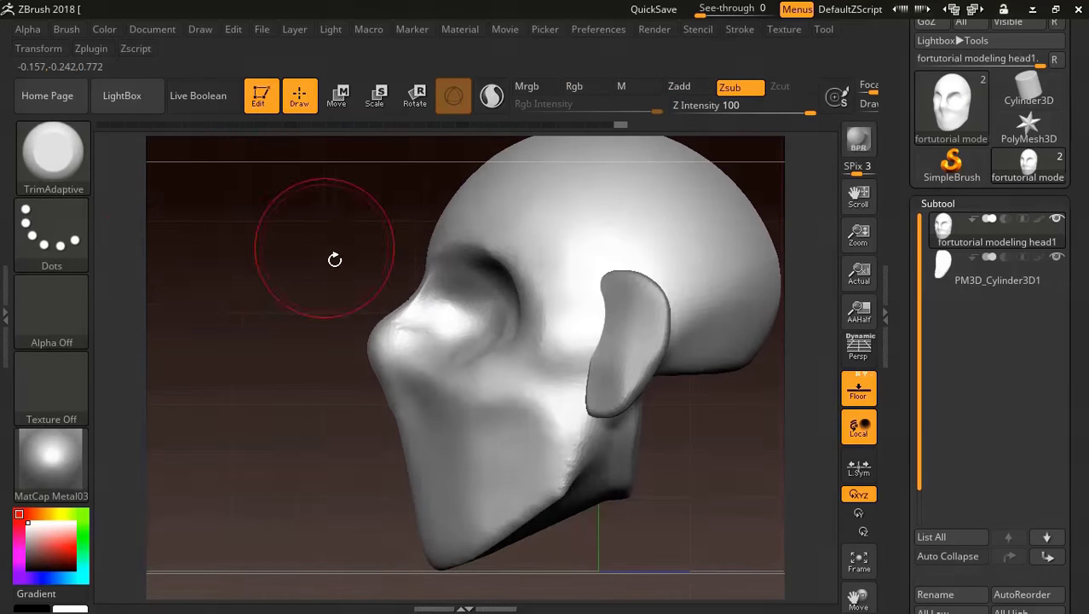
{"action": "left_click", "coordinate": [859, 563]}
{"action": "left_click_drag", "start_coordinate": [856, 590], "coordinate": [795, 590]}
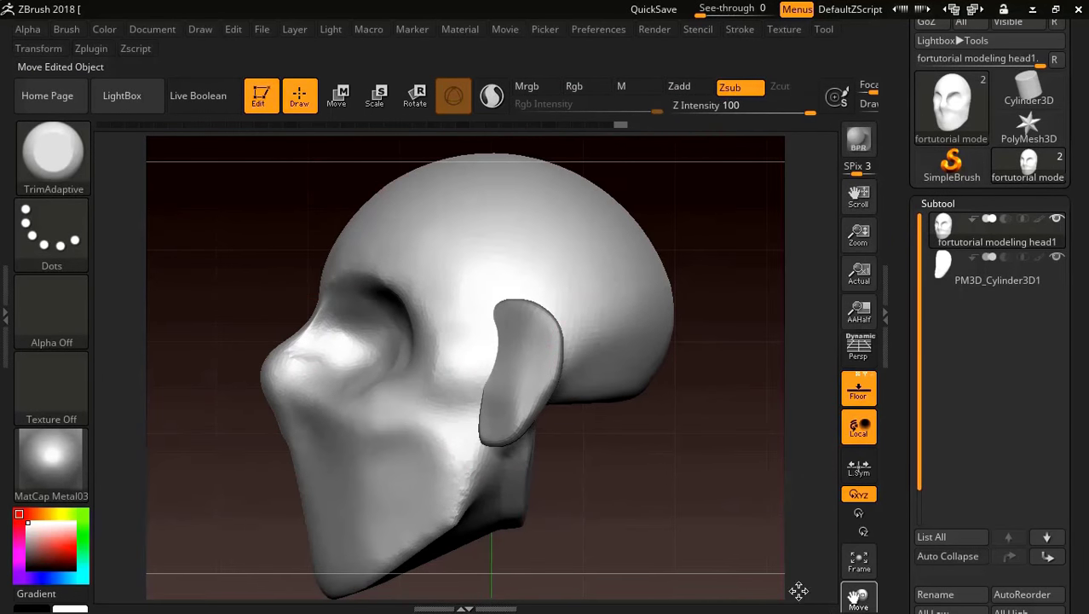
{"action": "key", "text": "space"}
{"action": "left_click", "coordinate": [312, 353]}
{"action": "key", "text": "m"}
{"action": "key", "text": "t"}
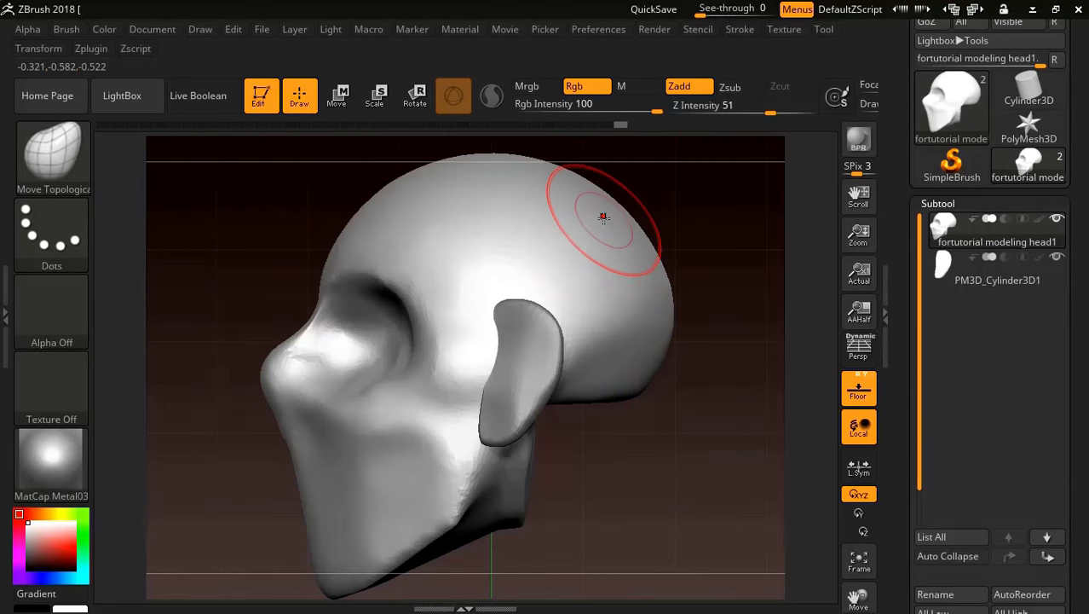
{"action": "key", "text": "space"}
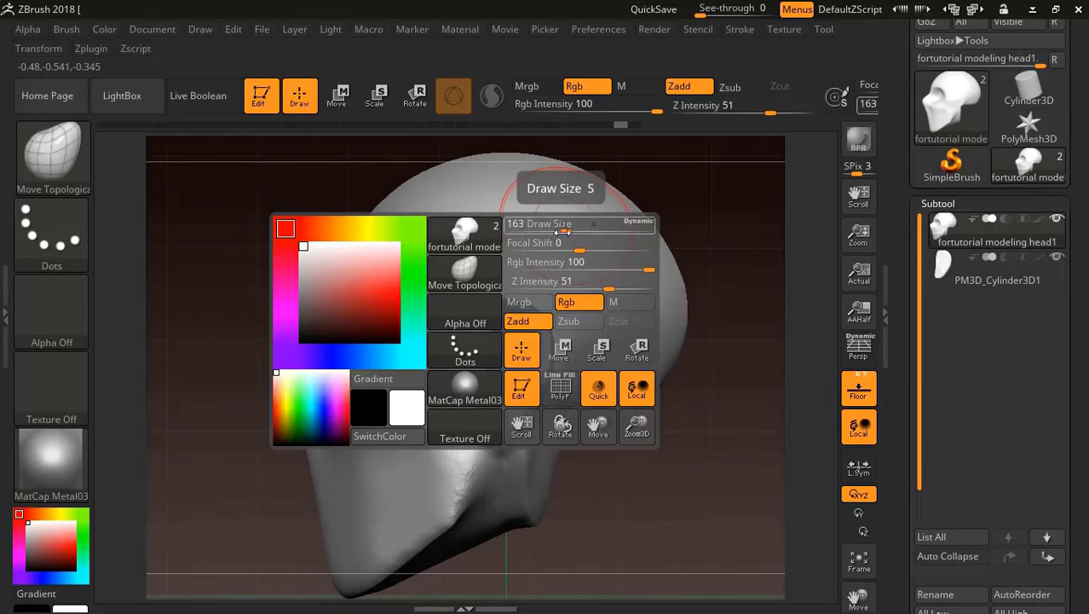
{"action": "left_click_drag", "start_coordinate": [563, 225], "coordinate": [578, 227]}
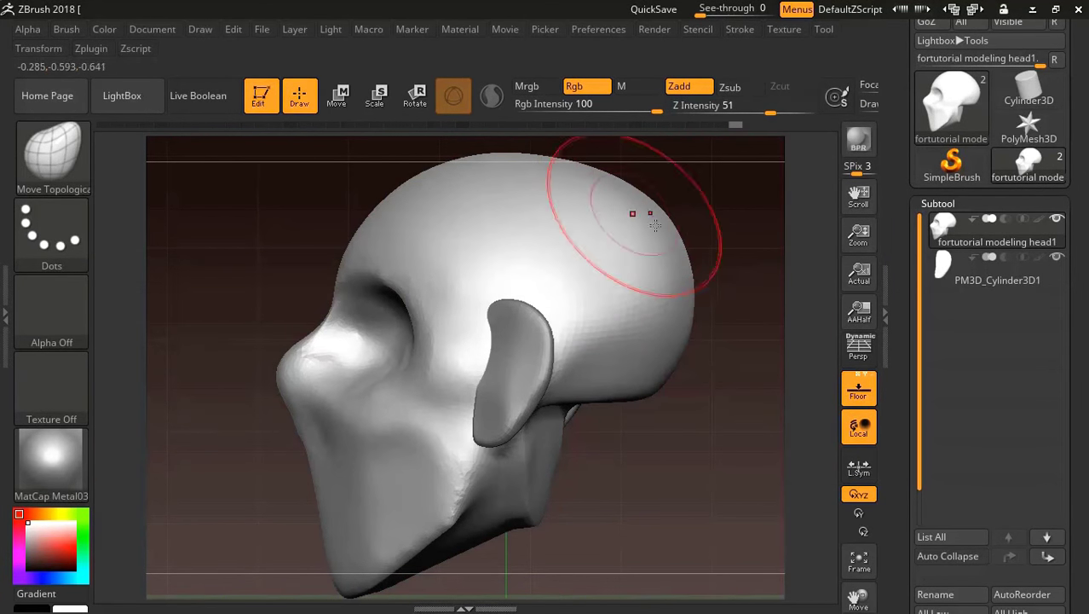
- Pull the top and back of the skull outward, checking it from several angles
{"action": "left_click_drag", "start_coordinate": [639, 213], "coordinate": [670, 231]}
{"action": "mouse_move", "coordinate": [670, 231]}
{"action": "right_mouse_down"}
{"action": "mouse_move", "coordinate": [730, 219]}
{"action": "mouse_move", "coordinate": [800, 225]}
{"action": "right_mouse_up"}
{"action": "left_click_drag", "start_coordinate": [347, 232], "coordinate": [477, 238]}
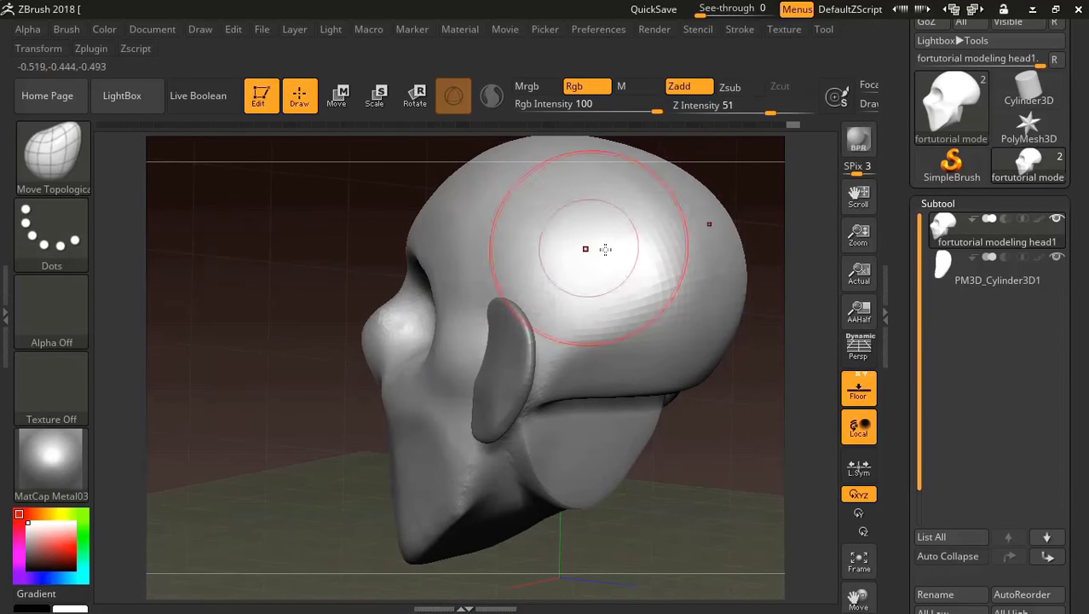
{"action": "left_click_drag", "start_coordinate": [308, 217], "coordinate": [375, 204]}
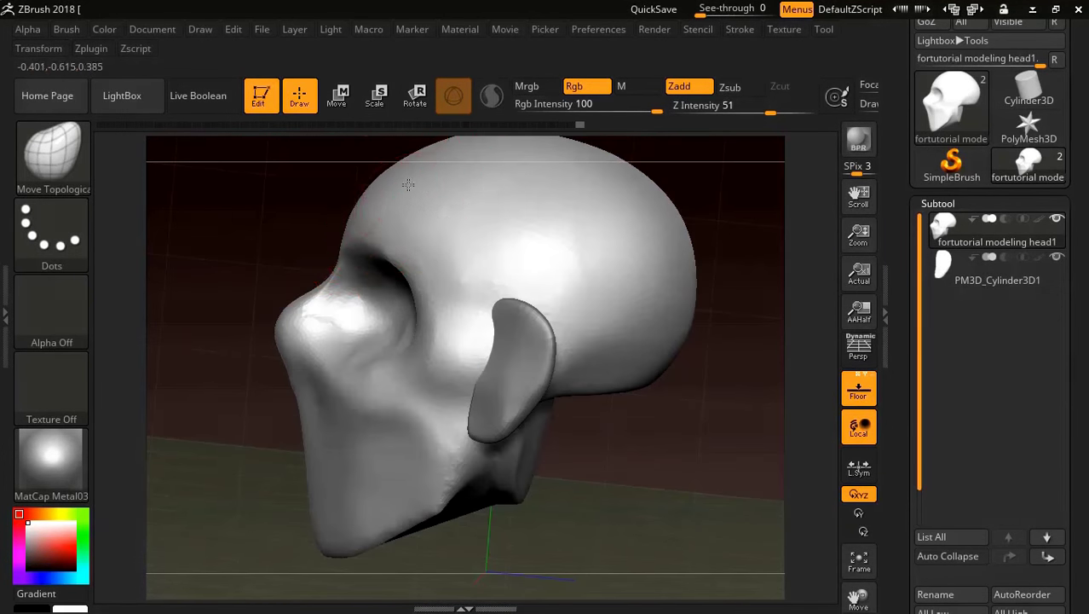
{"action": "right_click_drag", "start_coordinate": [376, 205], "coordinate": [321, 174]}
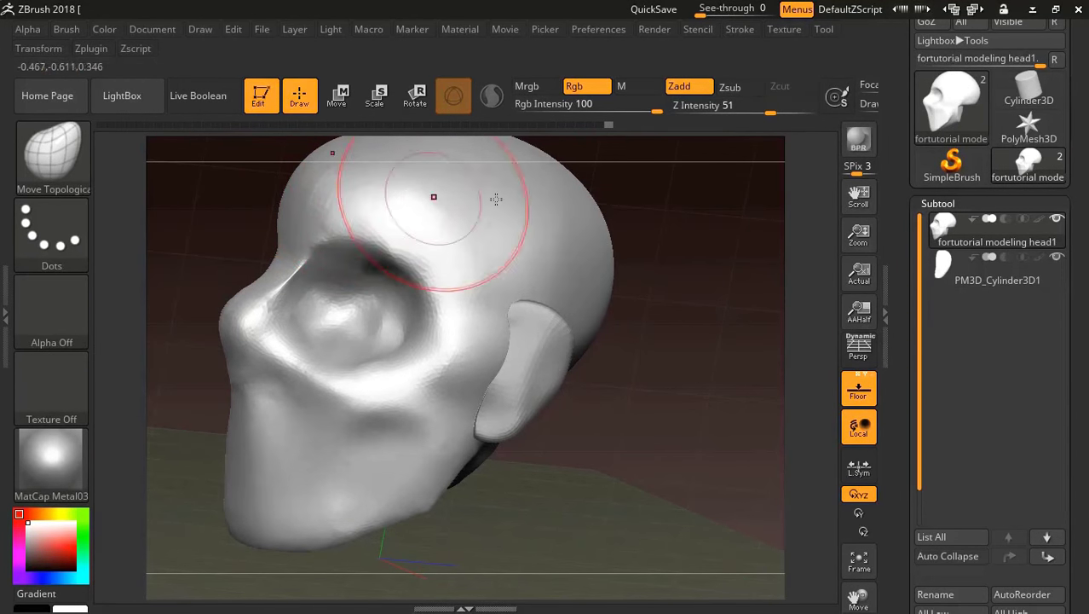
{"action": "right_click_drag", "start_coordinate": [433, 194], "coordinate": [462, 182], "text": "shift"}
{"action": "right_click_drag", "start_coordinate": [596, 194], "coordinate": [658, 210], "text": "shift"}
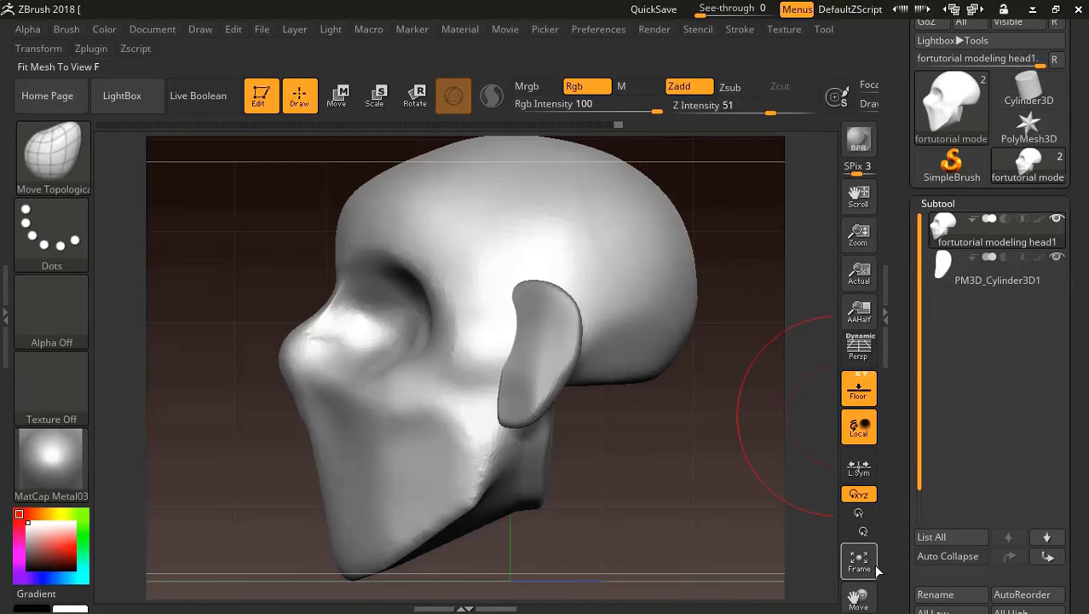
{"action": "left_click_drag", "start_coordinate": [772, 367], "coordinate": [452, 205]}
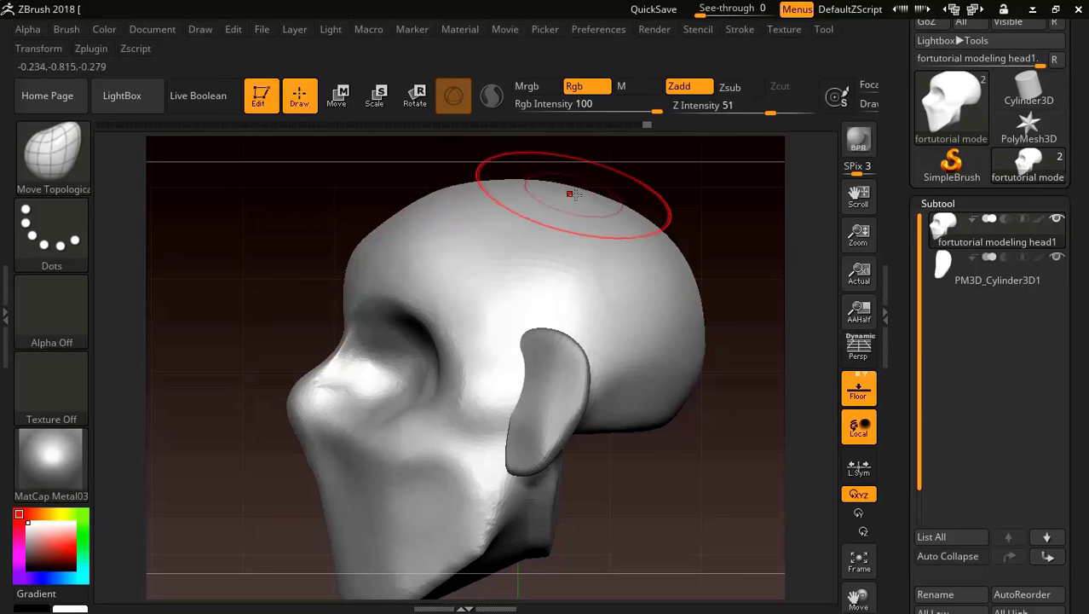
{"action": "key", "text": "shift"}
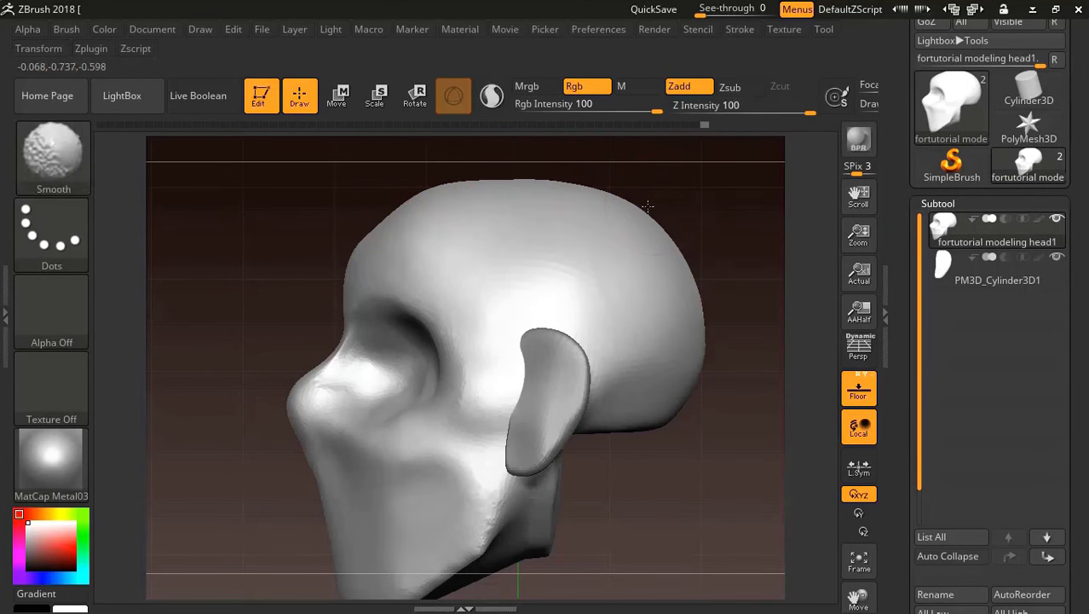
- Reduce Move Topological's Draw Size to 158 and reshape the brow ridges, eye area and nose
{"action": "right_click_drag", "start_coordinate": [648, 206], "coordinate": [571, 218], "text": "shift"}
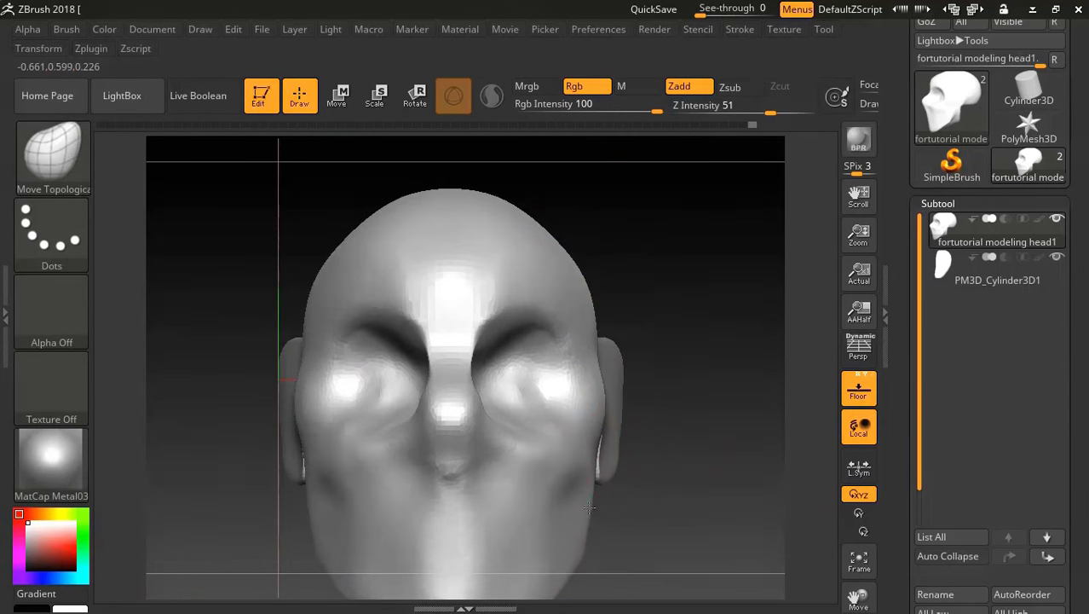
{"action": "right_click_drag", "start_coordinate": [589, 509], "coordinate": [591, 562]}
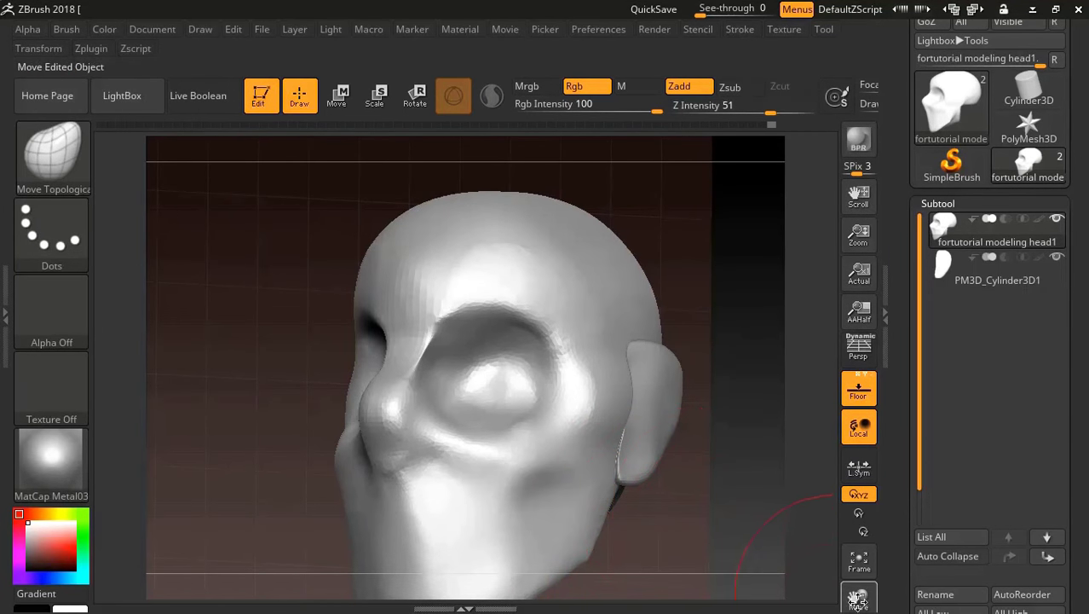
{"action": "right_click_drag", "start_coordinate": [485, 524], "coordinate": [551, 529]}
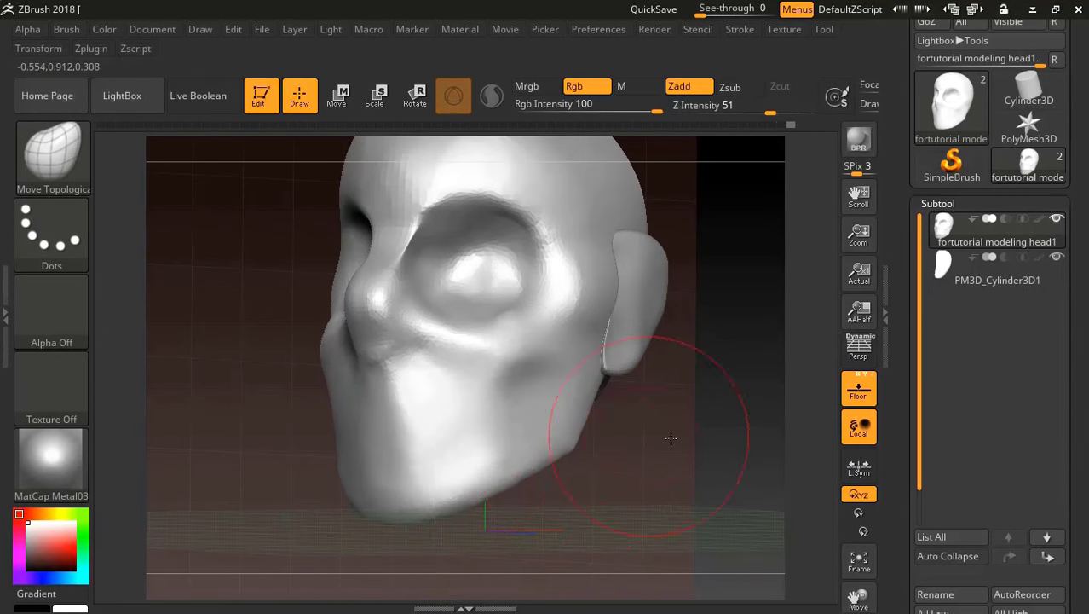
{"action": "mouse_move", "coordinate": [511, 483]}
{"action": "right_mouse_down"}
{"action": "mouse_move", "coordinate": [613, 448]}
{"action": "mouse_move", "coordinate": [668, 330]}
{"action": "mouse_move", "coordinate": [529, 231]}
{"action": "right_mouse_up"}
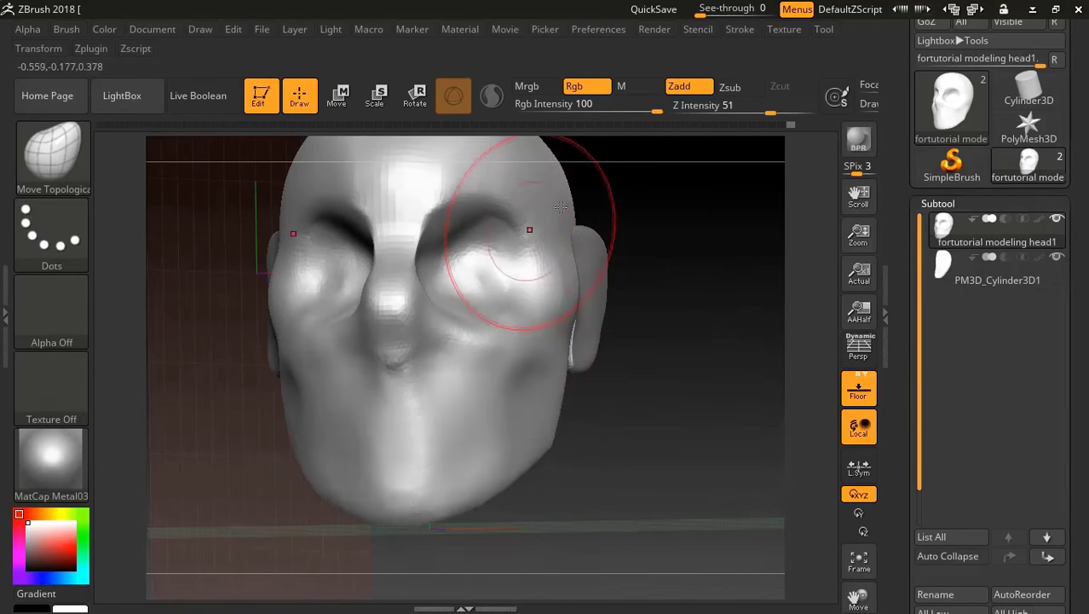
{"action": "right_click", "coordinate": [533, 232]}
{"action": "left_click_drag", "start_coordinate": [567, 232], "coordinate": [544, 235]}
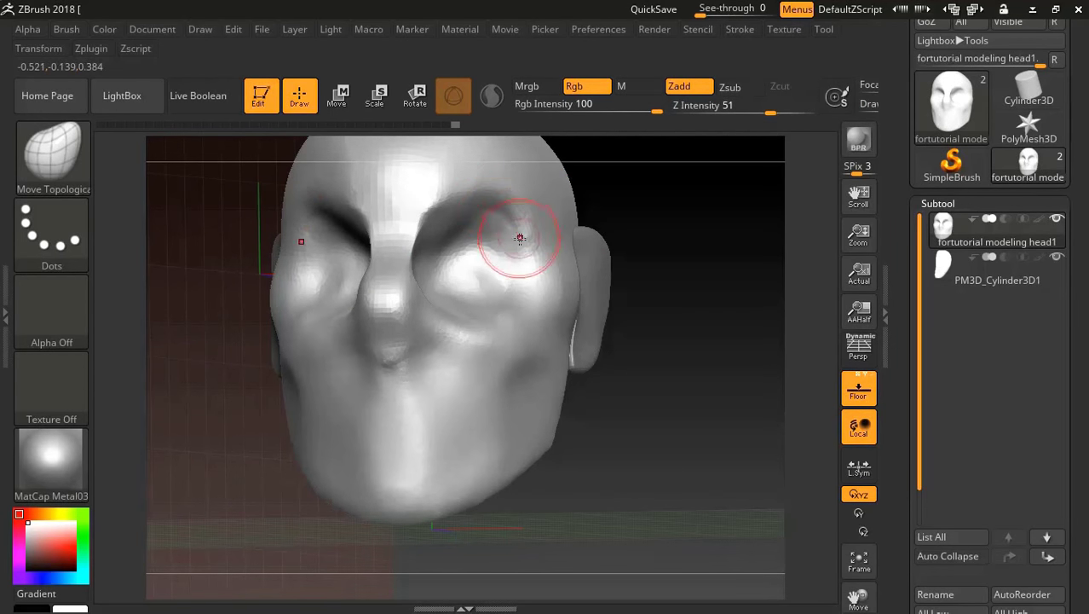
{"action": "right_click_drag", "start_coordinate": [673, 226], "coordinate": [530, 248]}
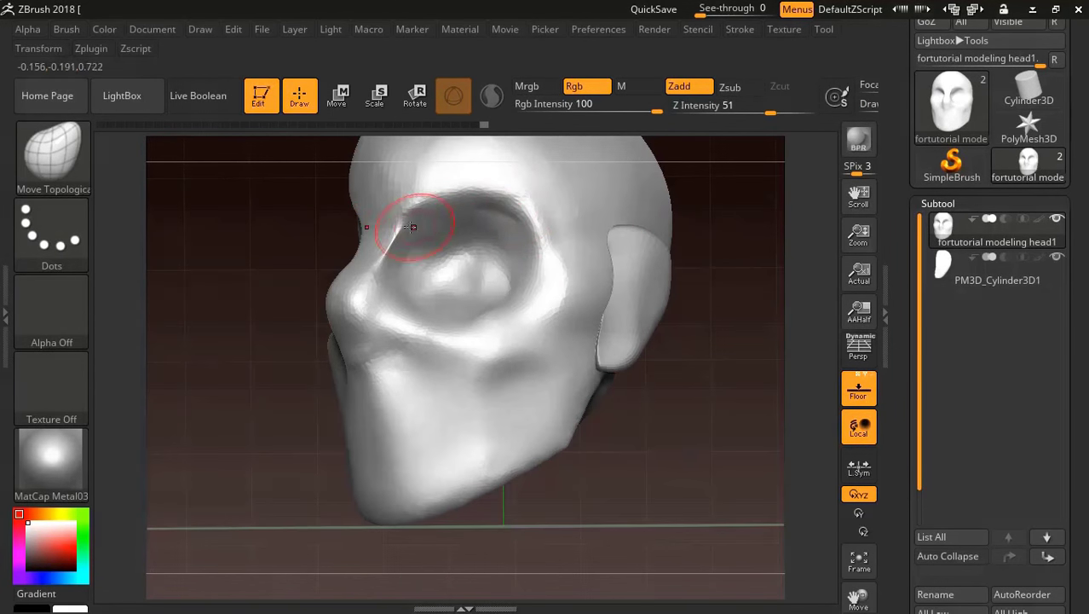
{"action": "mouse_move", "coordinate": [735, 204]}
{"action": "right_mouse_down"}
{"action": "mouse_move", "coordinate": [675, 249]}
{"action": "mouse_move", "coordinate": [705, 224]}
{"action": "mouse_move", "coordinate": [515, 273]}
{"action": "right_mouse_up"}
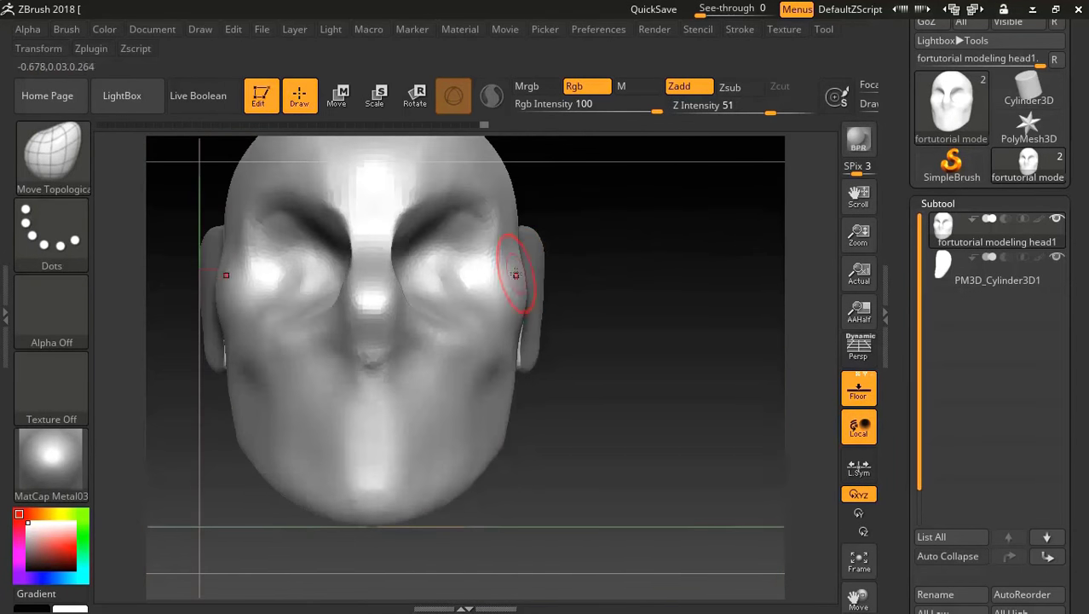
{"action": "right_click_drag", "start_coordinate": [404, 267], "coordinate": [358, 286]}
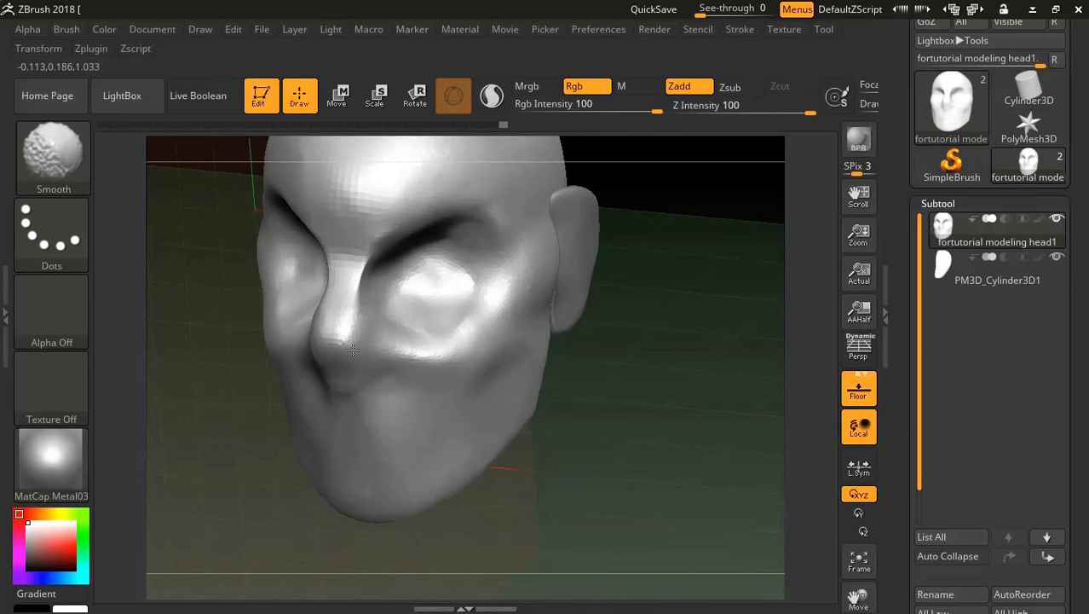
{"action": "mouse_move", "coordinate": [759, 239]}
{"action": "right_mouse_down"}
{"action": "mouse_move", "coordinate": [705, 211]}
{"action": "mouse_move", "coordinate": [717, 269]}
{"action": "right_mouse_up"}
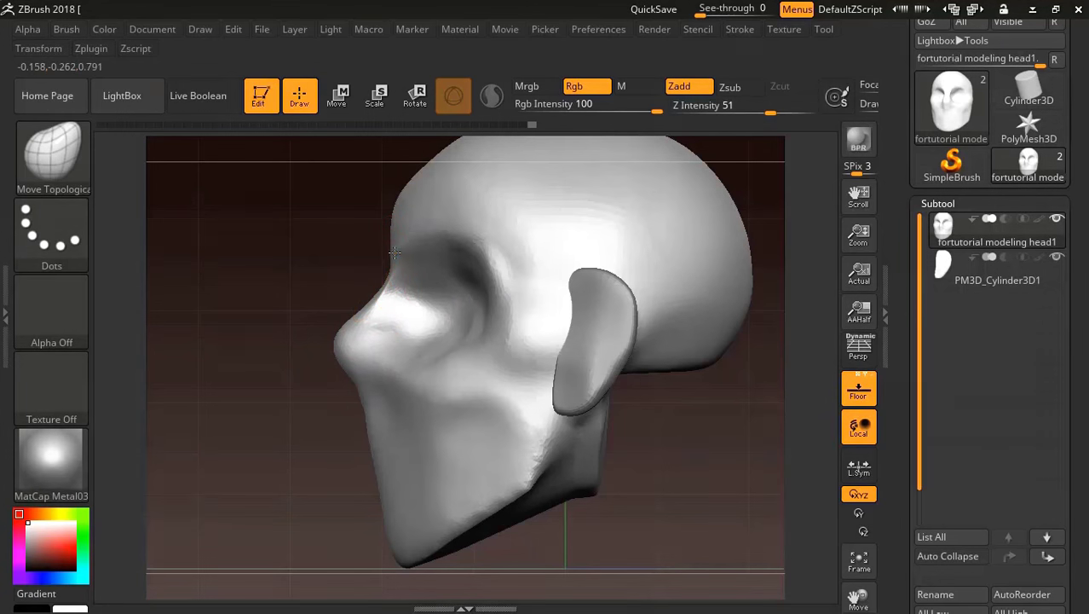
{"action": "right_click_drag", "start_coordinate": [674, 425], "coordinate": [705, 389]}
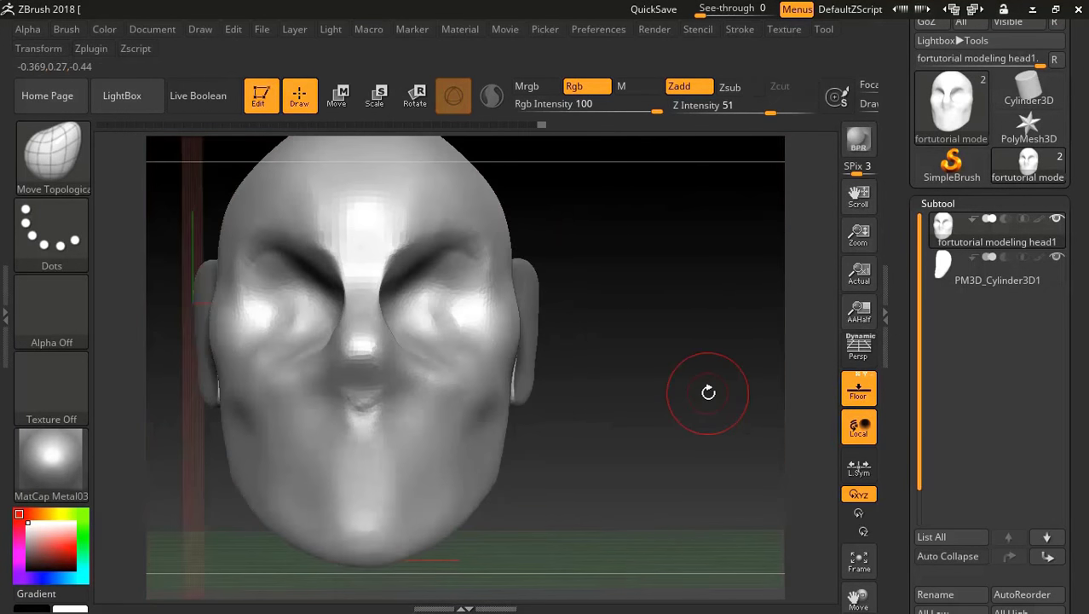
{"action": "left_click", "coordinate": [858, 571]}
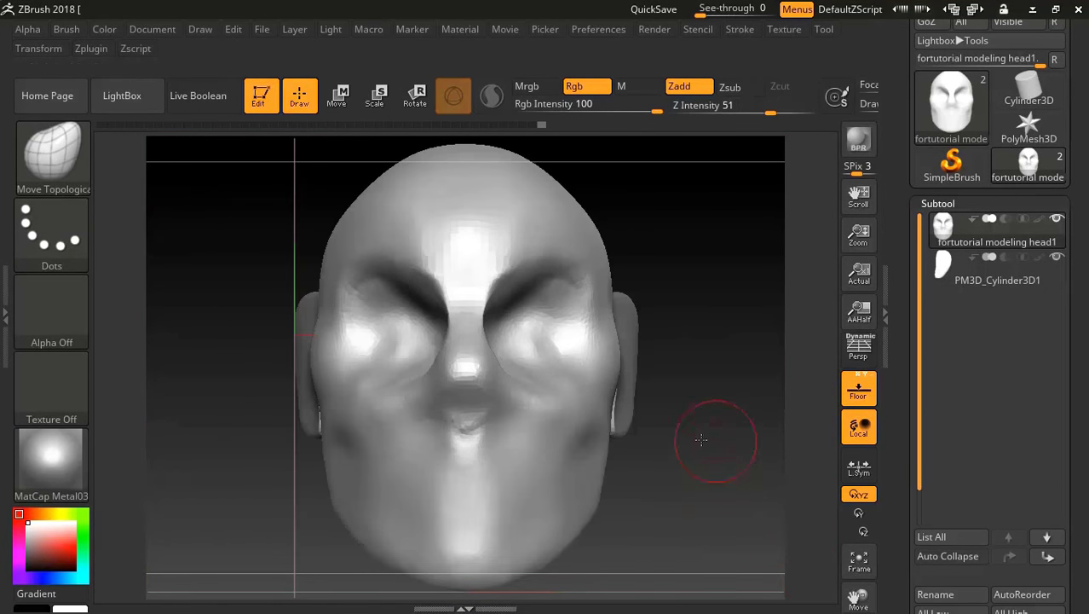
{"action": "right_click_drag", "start_coordinate": [701, 440], "coordinate": [667, 445]}
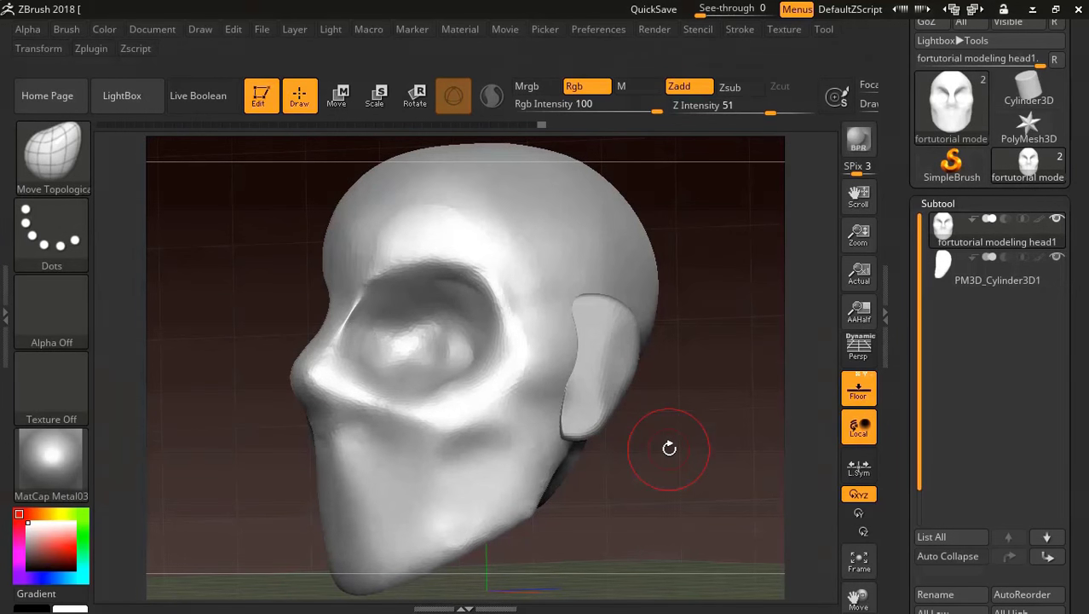
{"action": "right_click_drag", "start_coordinate": [669, 447], "coordinate": [690, 432]}
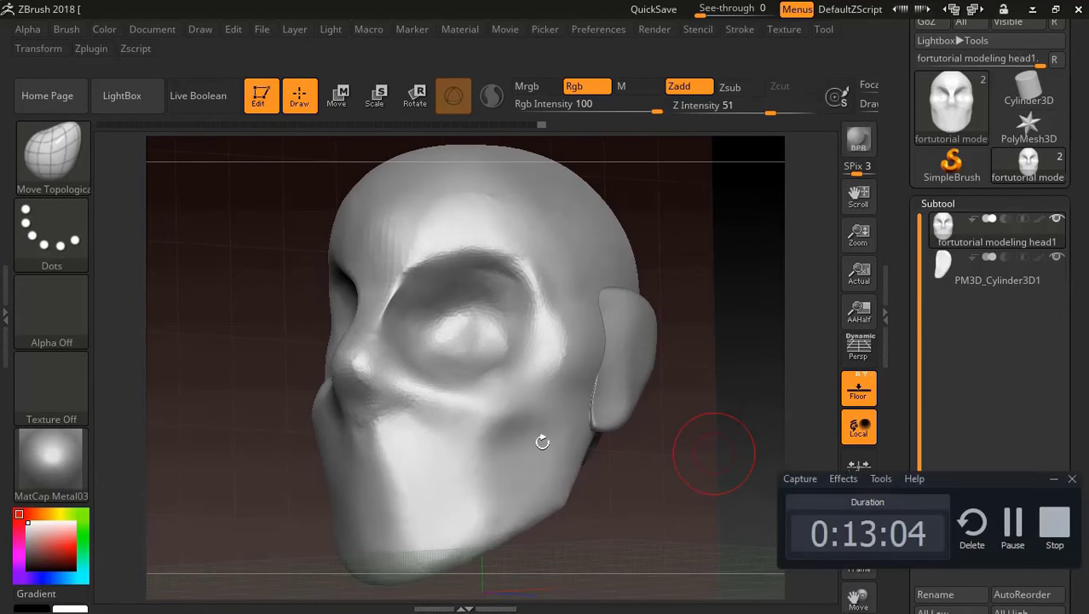